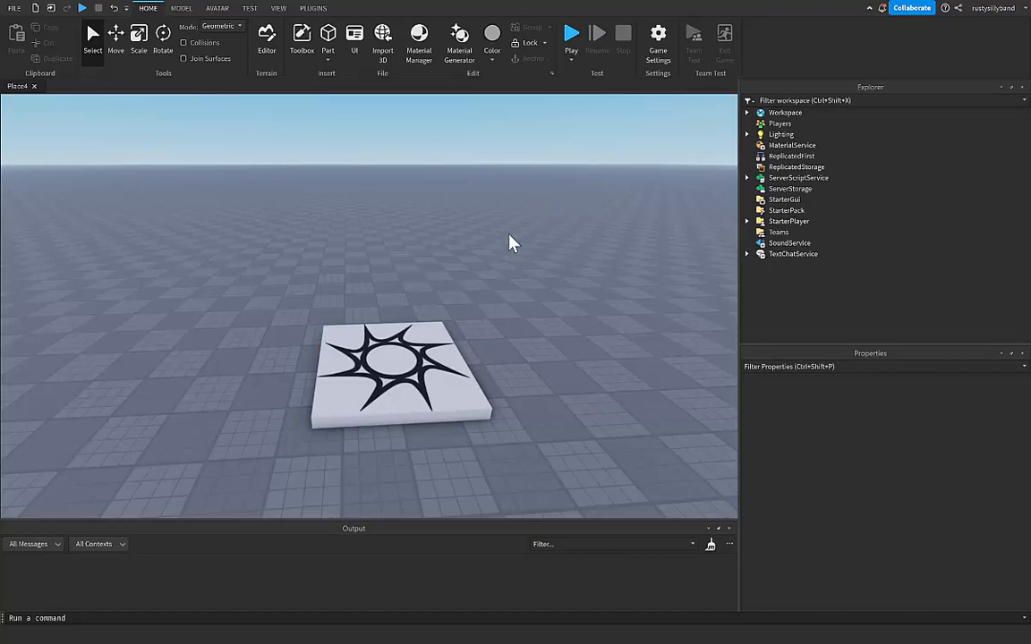
Step: Insert a new Part into the workspace and nudge it slightly across the grid
right_drag(510, 242, 494, 234)
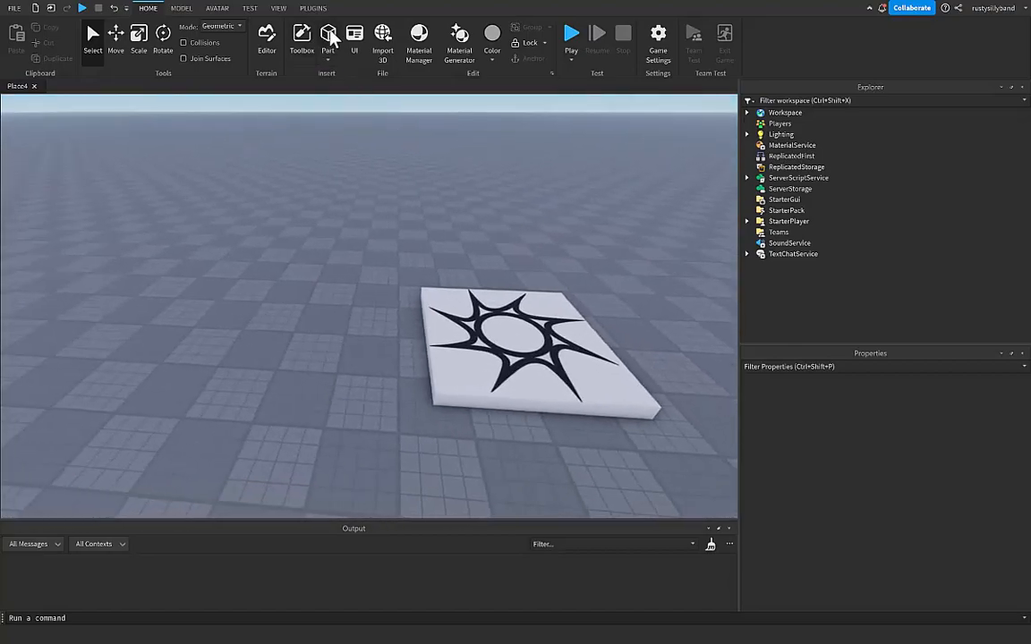
click(328, 38)
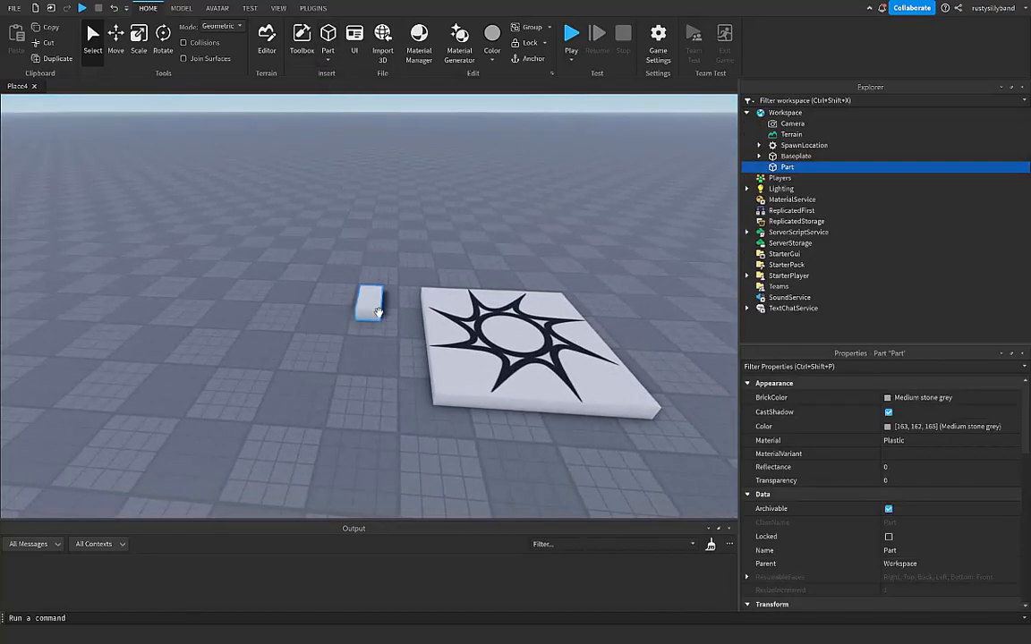
drag(315, 354, 309, 349)
click(376, 376)
scroll(343, 325, up, 2)
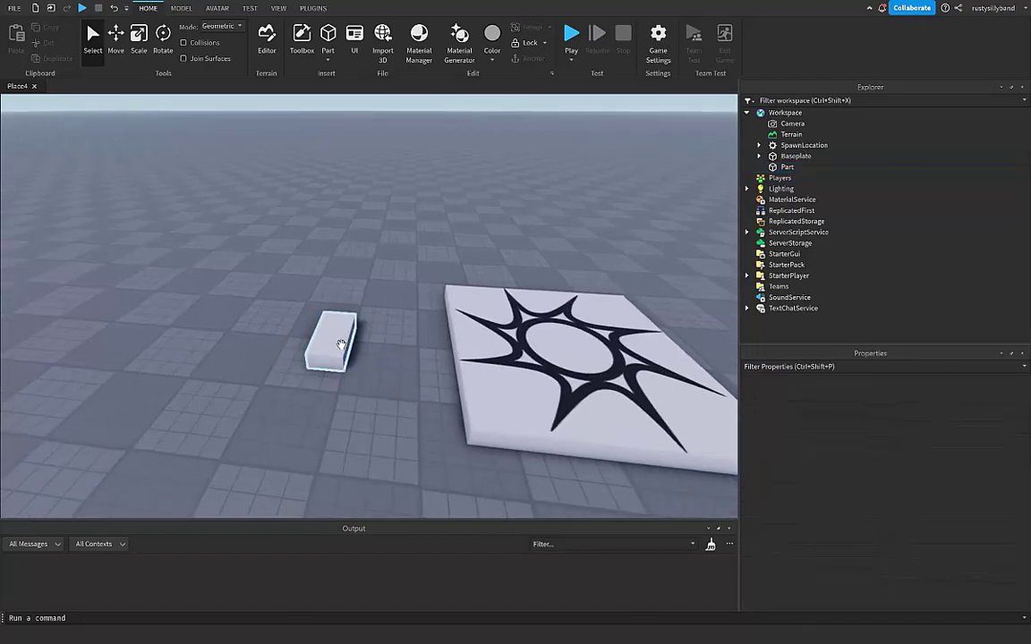
scroll(341, 344, down, 3)
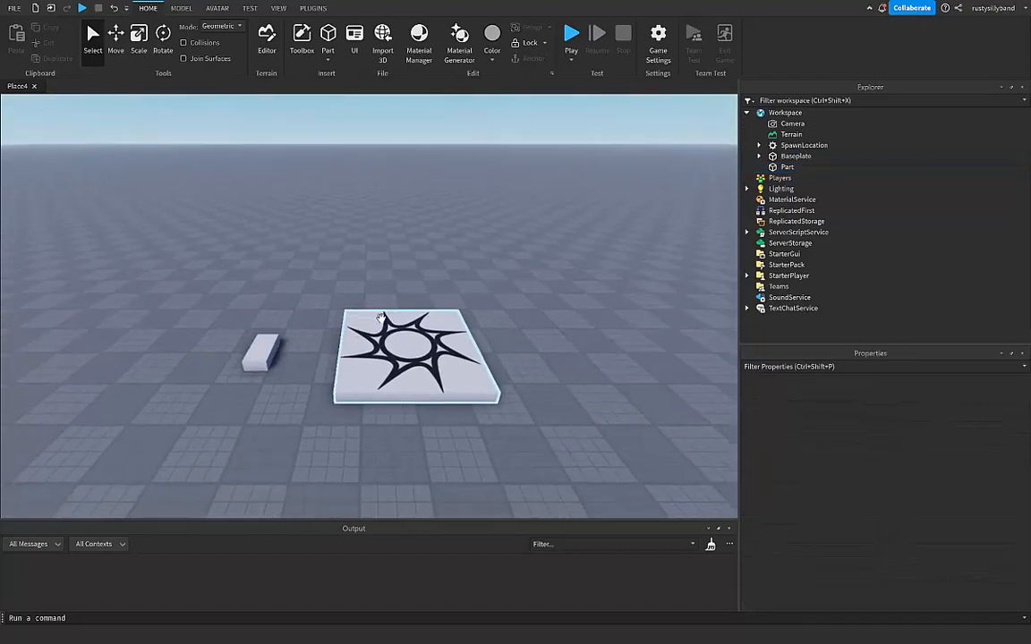
Step: Expand ServerScriptService in Explorer and select the Script inside it
right_drag(358, 322, 669, 321)
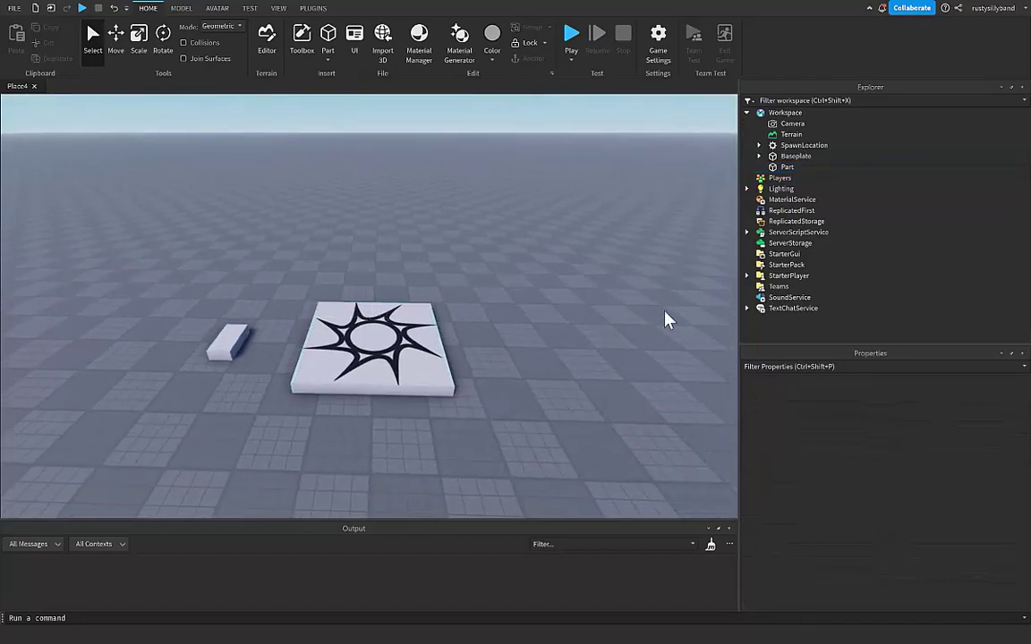
click(748, 232)
click(774, 245)
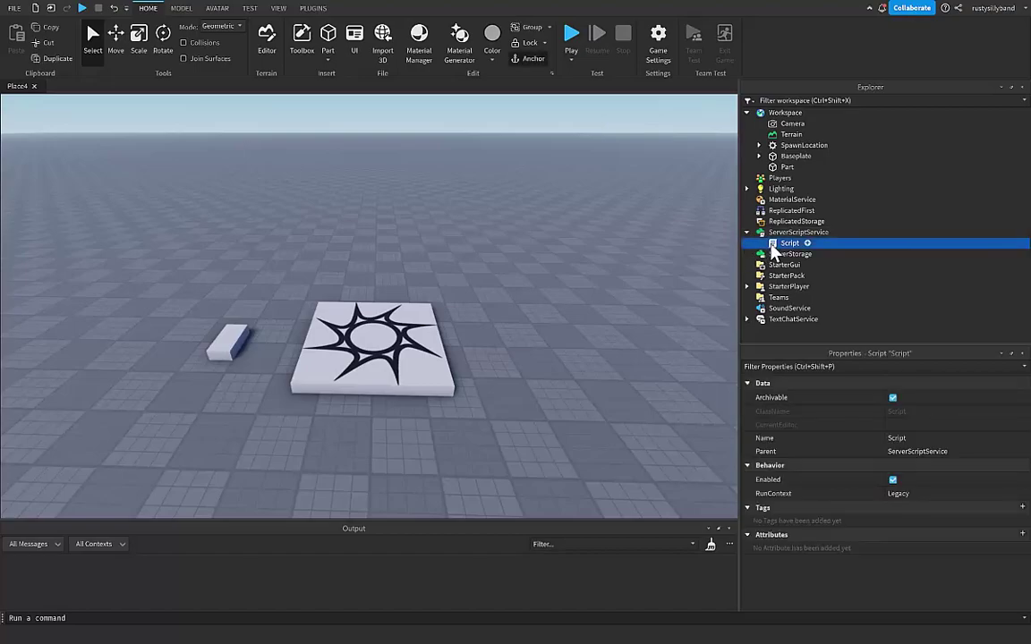
Step: Write line 1 as local part = game.Workspace.Part, accepting the Part suggestion
double_click(776, 249)
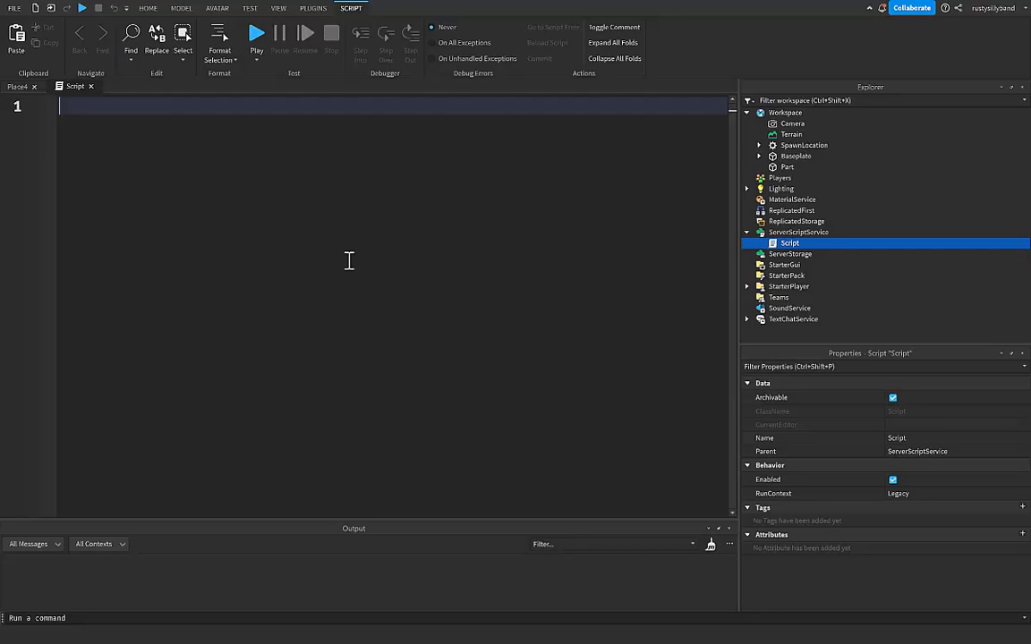
text(local pa)
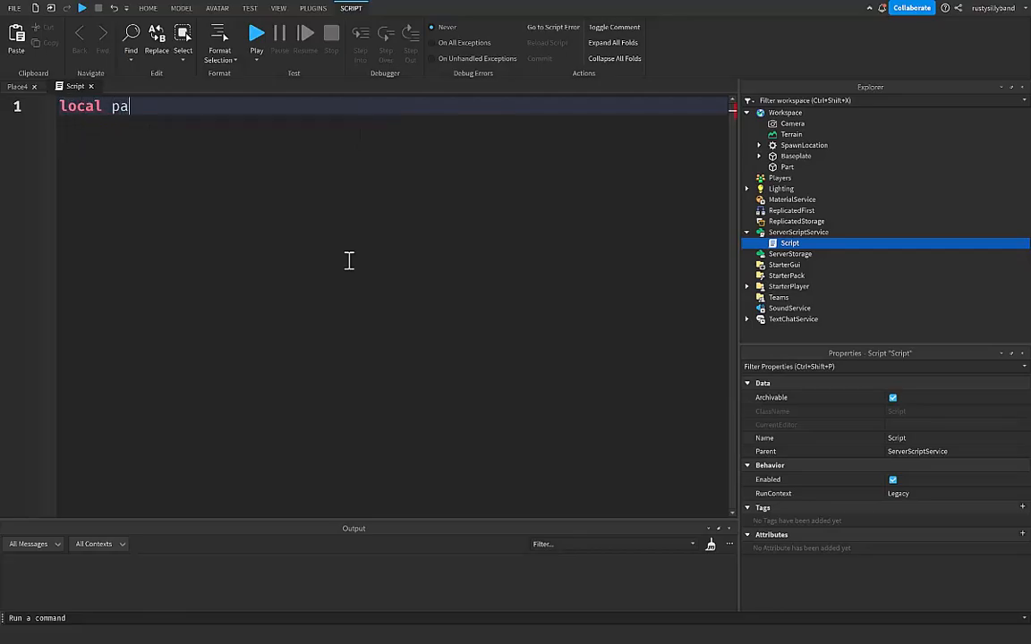
text(rt = game)
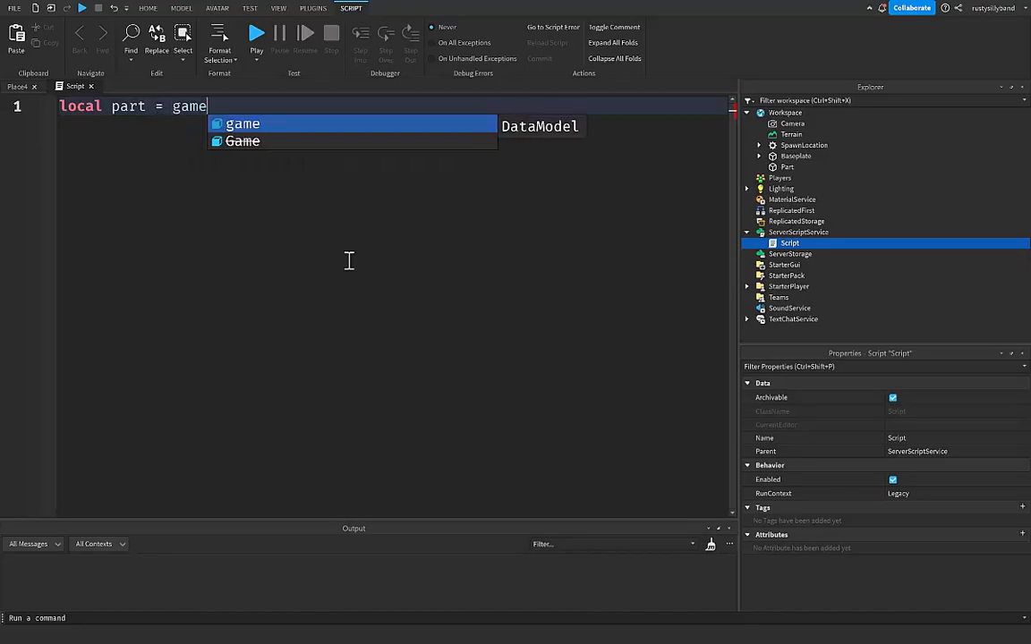
text(.Workspace.Pa)
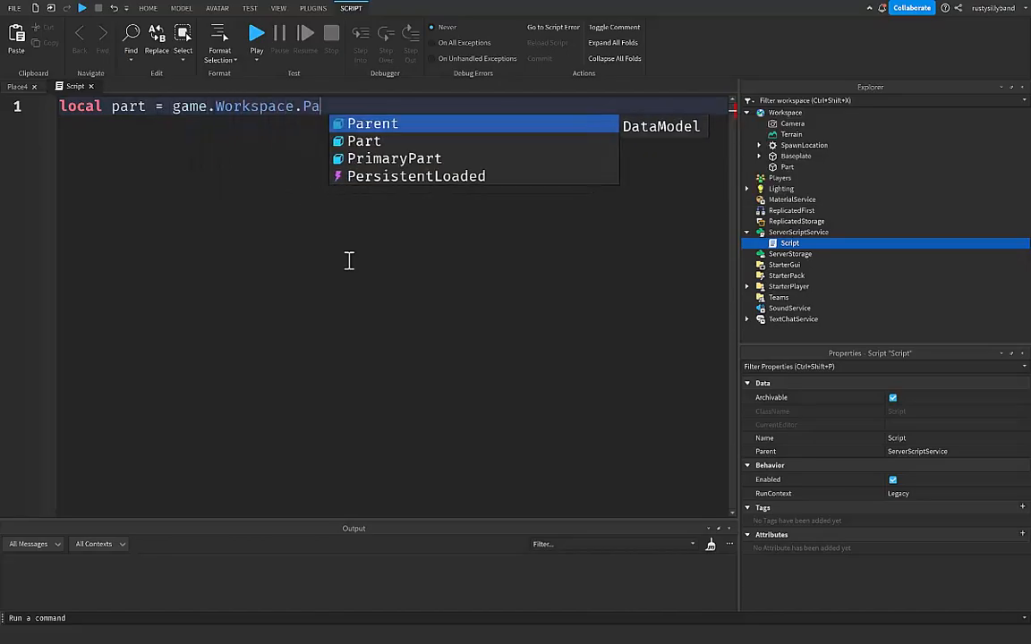
text(rt)
key(Escape)
click(322, 105)
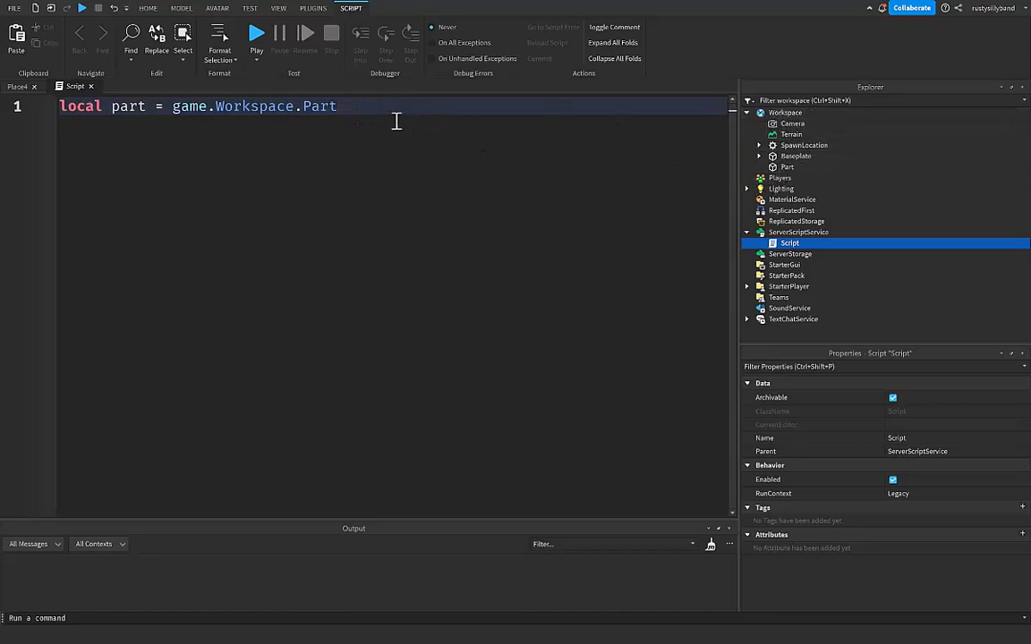
drag(338, 105, 54, 107)
click(255, 107)
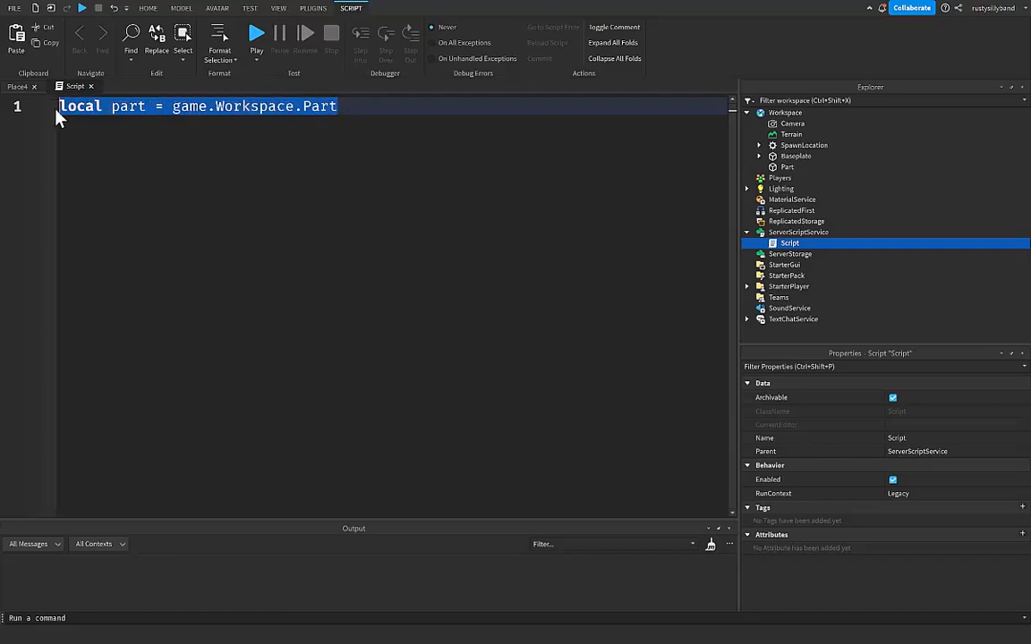
click(384, 118)
drag(338, 105, 56, 106)
Step: Add an empty function onTouch() with its end below the variable line
click(403, 145)
key(Return)
key(Return)
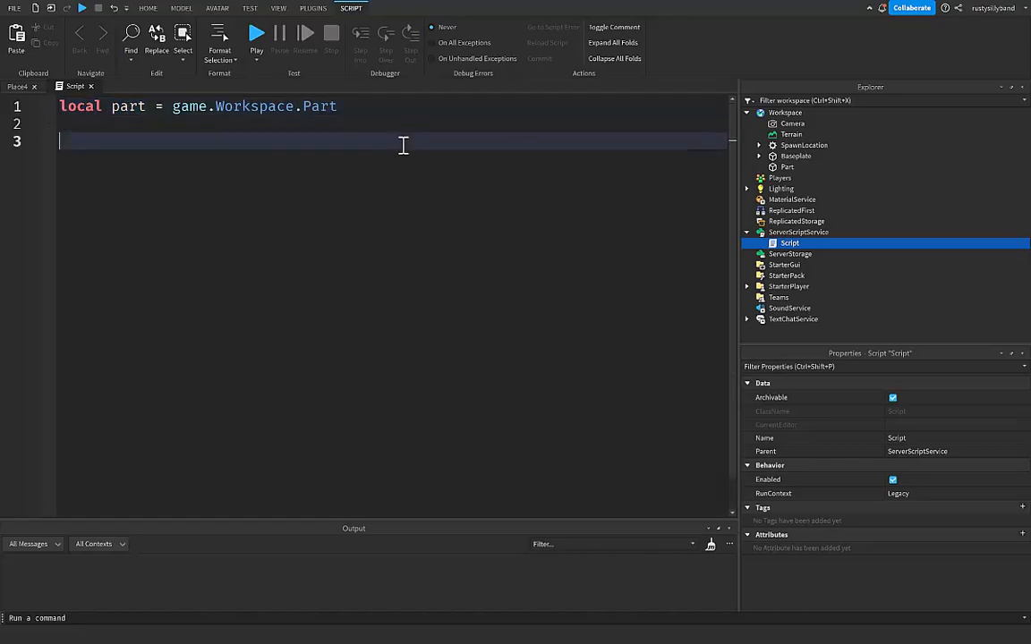
text(function )
text(onTo)
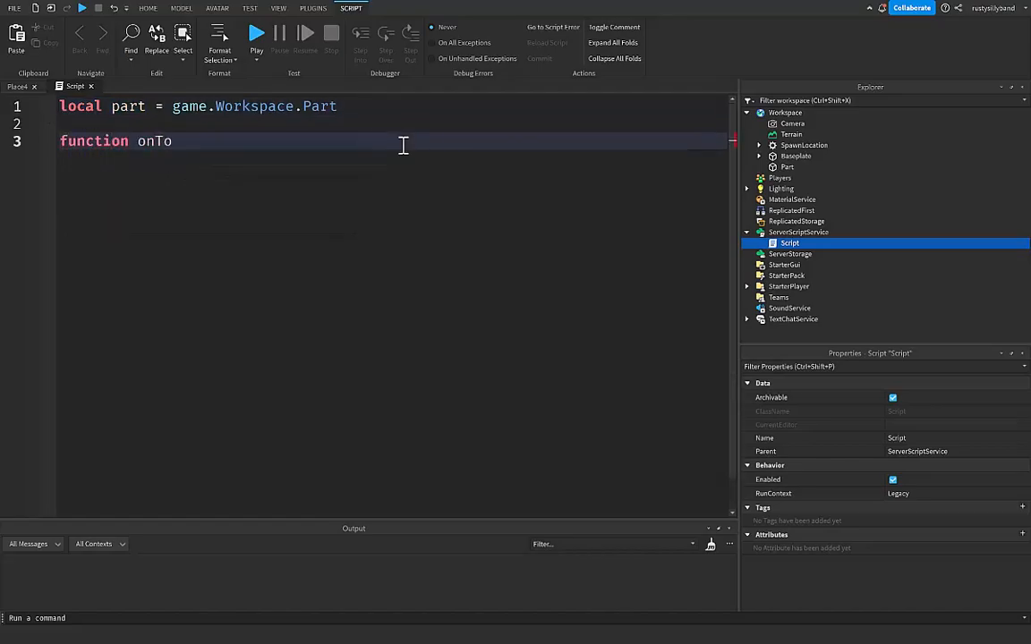
text(uch()
key(Right)
key(Return)
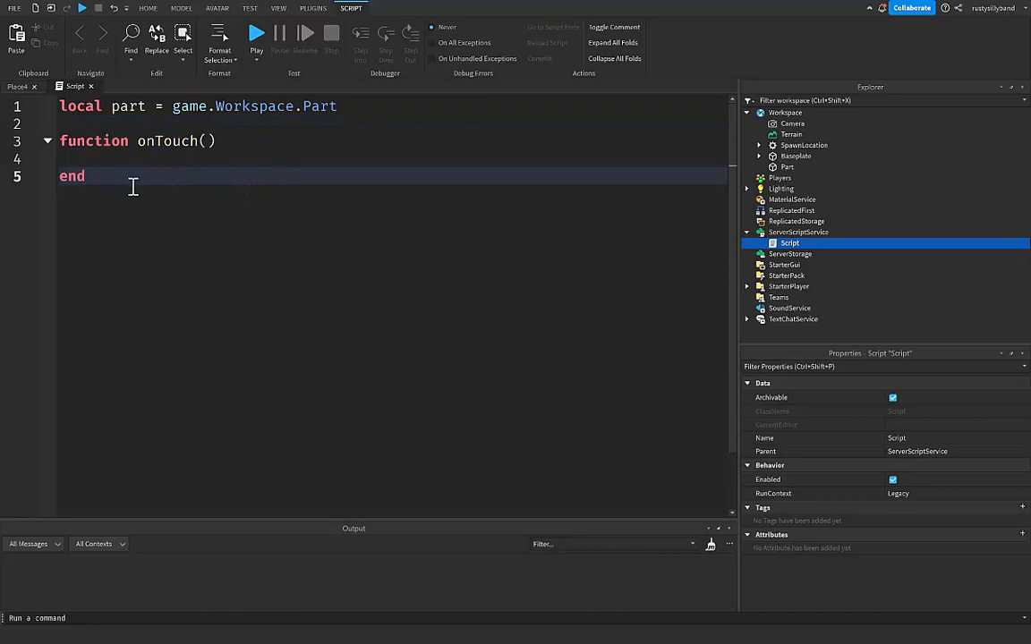
drag(219, 140, 55, 143)
click(223, 186)
Step: Add an onTouch() call on line 7, then select it for replacement
key(Return)
key(Return)
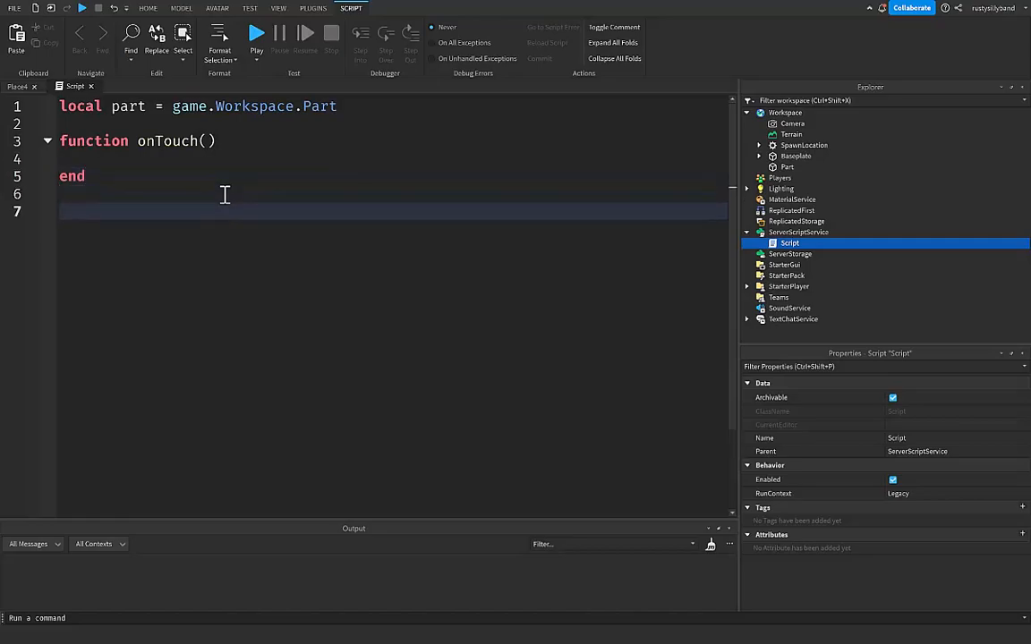
text(onTouch())
drag(141, 211, 56, 211)
click(190, 214)
drag(86, 177, 47, 136)
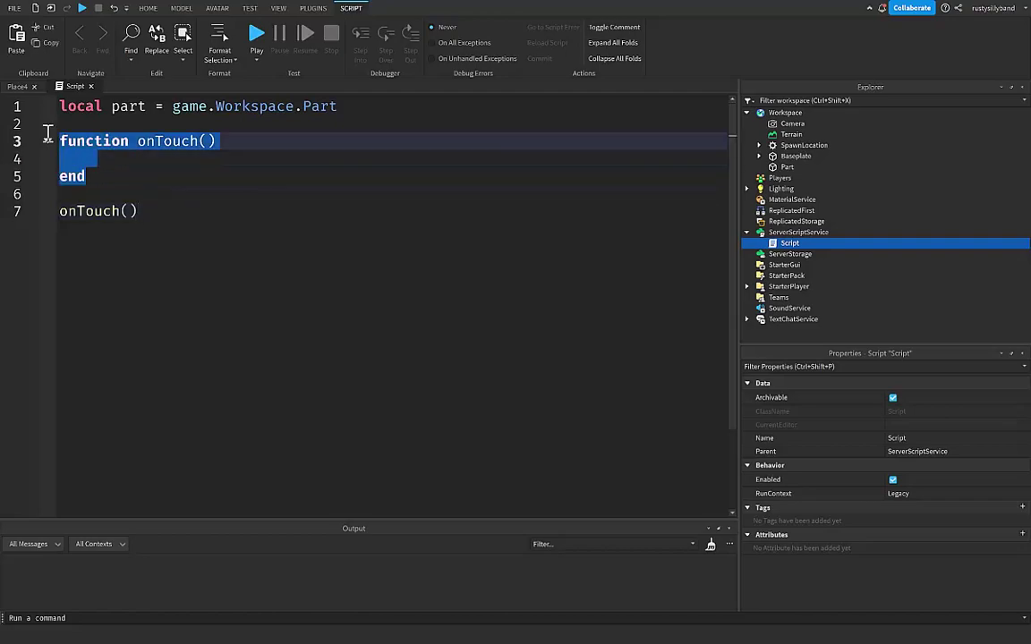
click(188, 175)
click(183, 214)
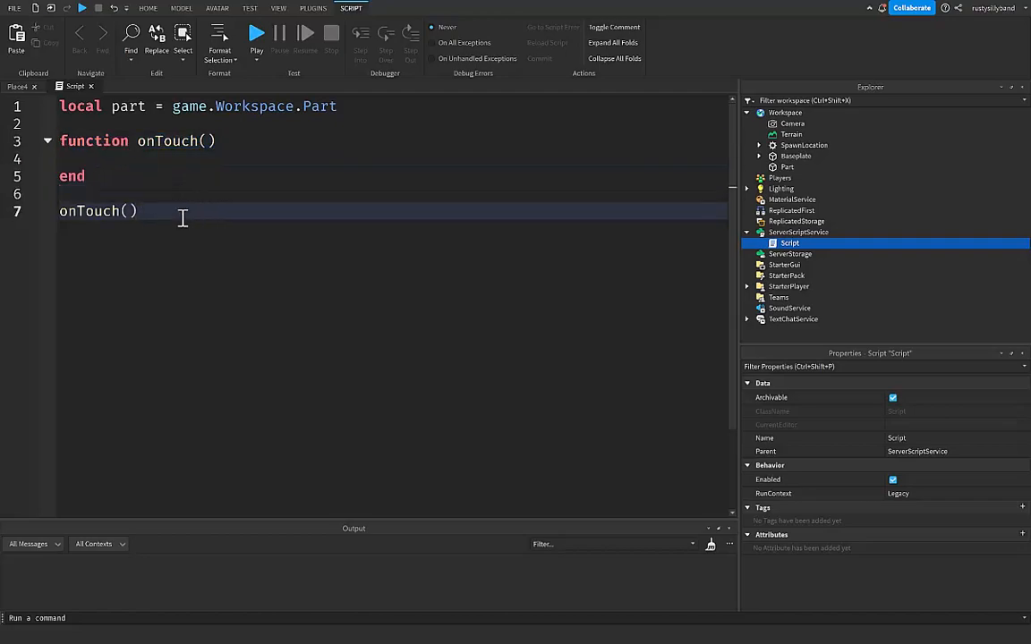
drag(152, 212, 57, 211)
click(201, 211)
drag(139, 211, 50, 214)
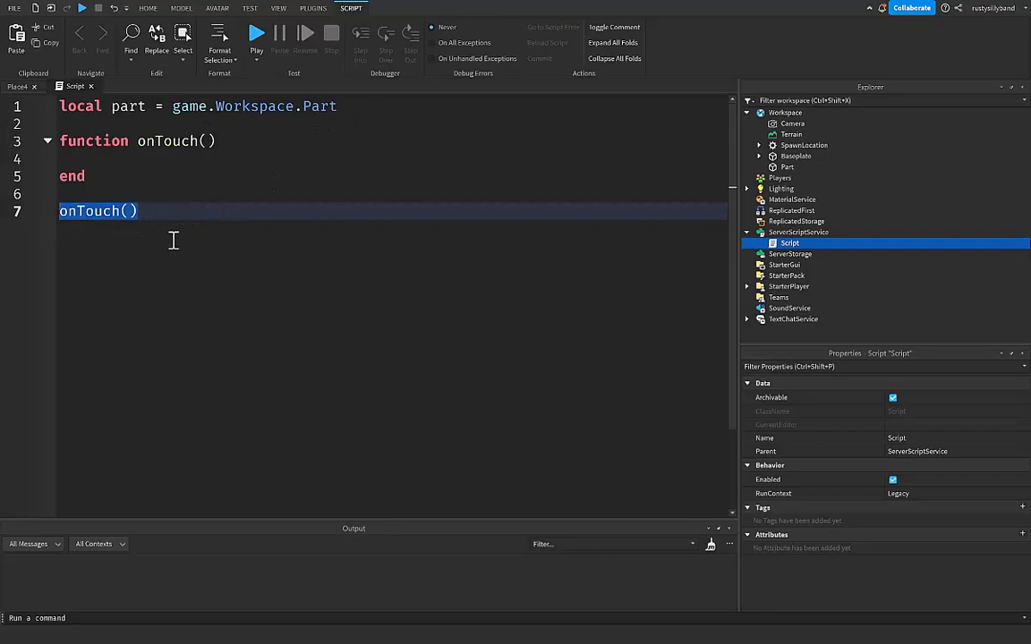
text(part.Tp)
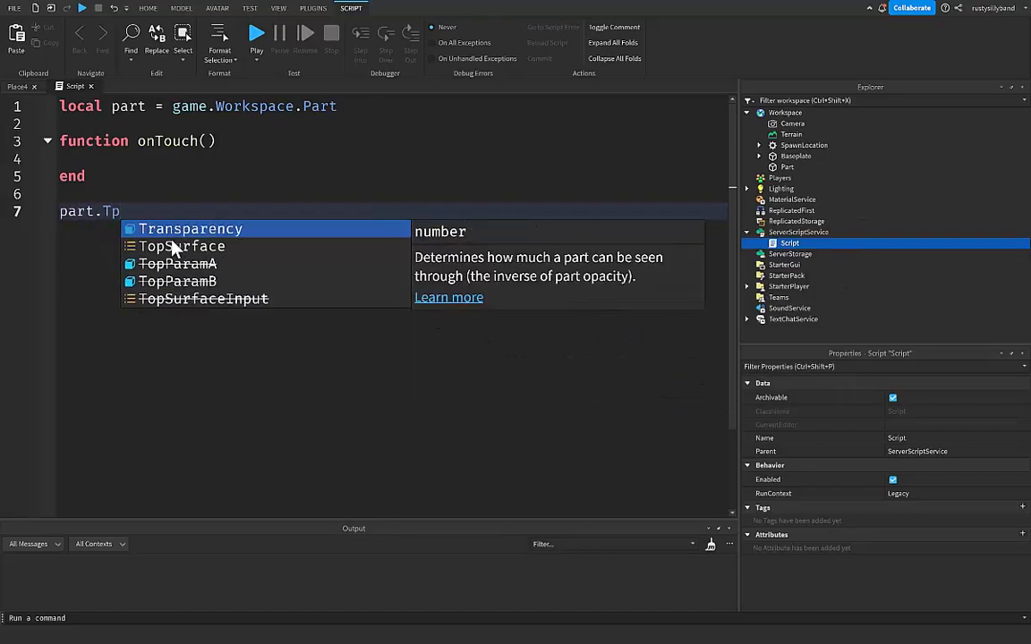
Step: Replace the call on line 7 with part.Touched chosen from autocomplete
key(BackSpace)
text(ouched)
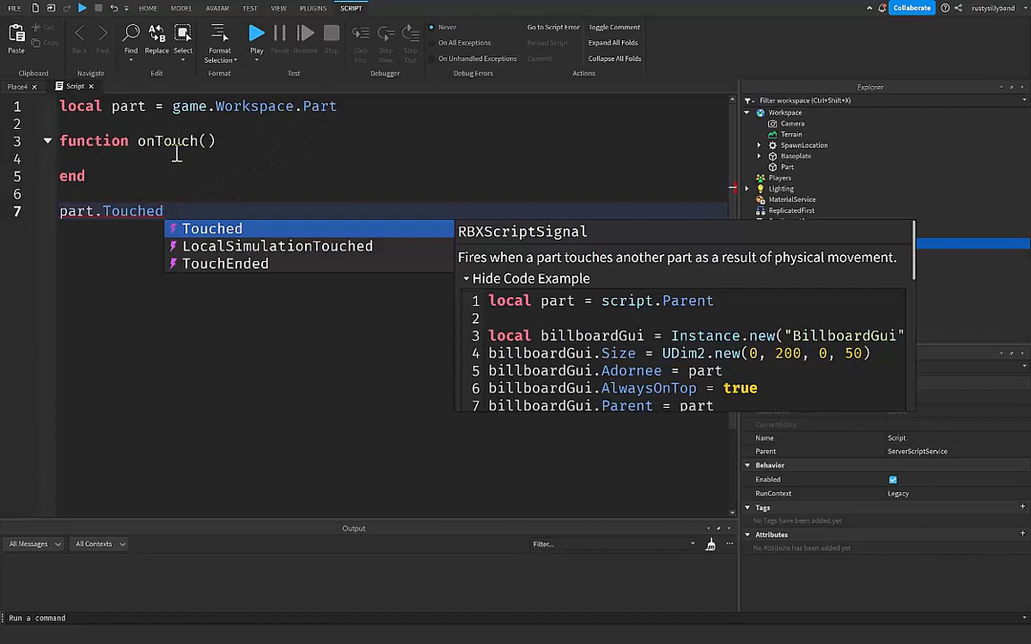
click(185, 224)
double_click(103, 215)
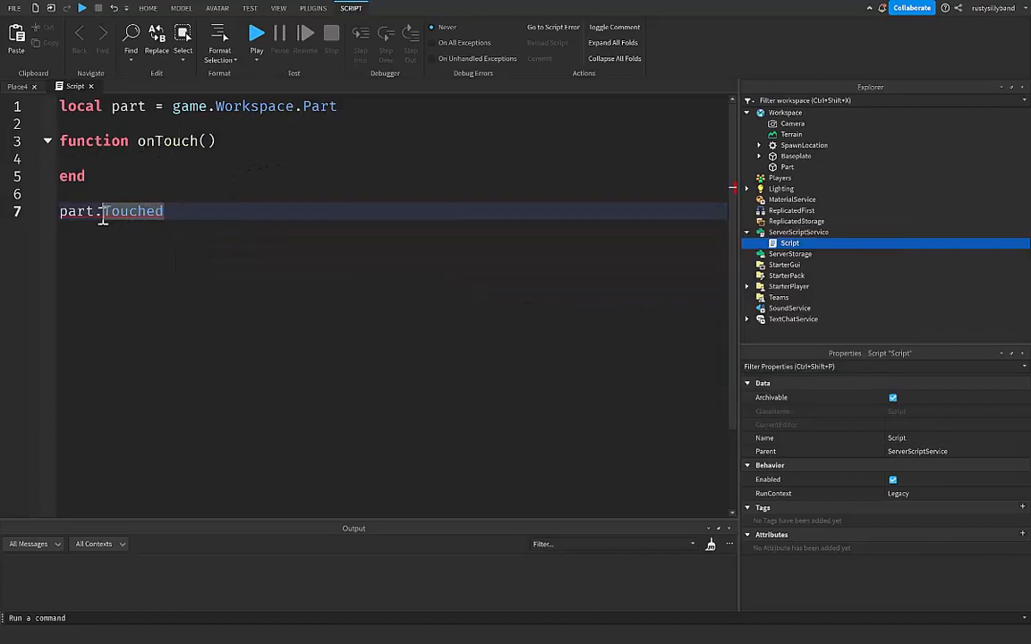
click(173, 213)
Step: Extend line 7 to part.Touched:Connect, highlighting Connect and the function block
drag(54, 141, 106, 174)
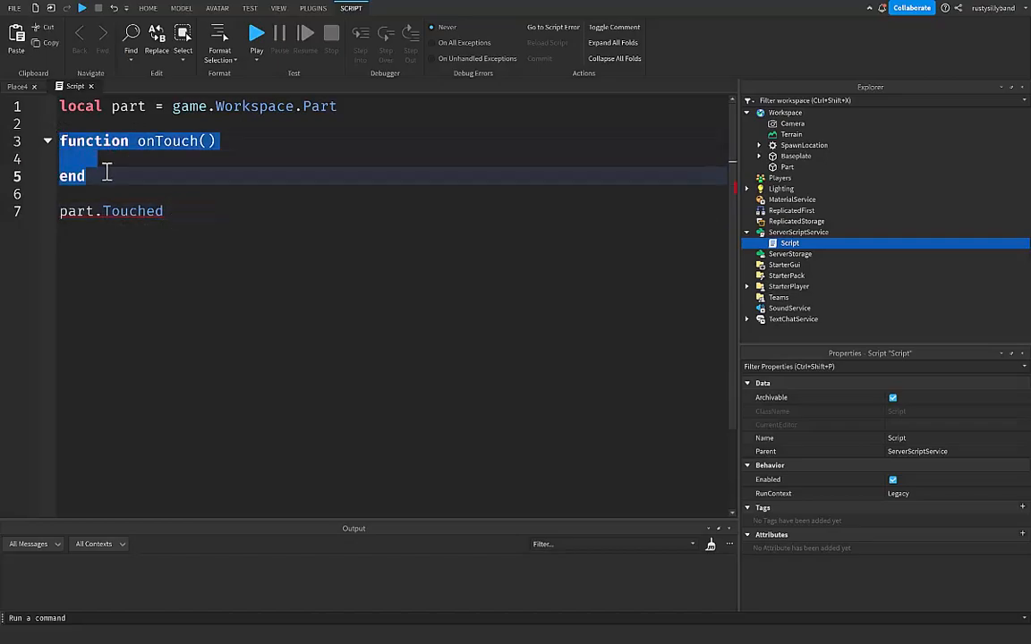
click(192, 212)
text(:)
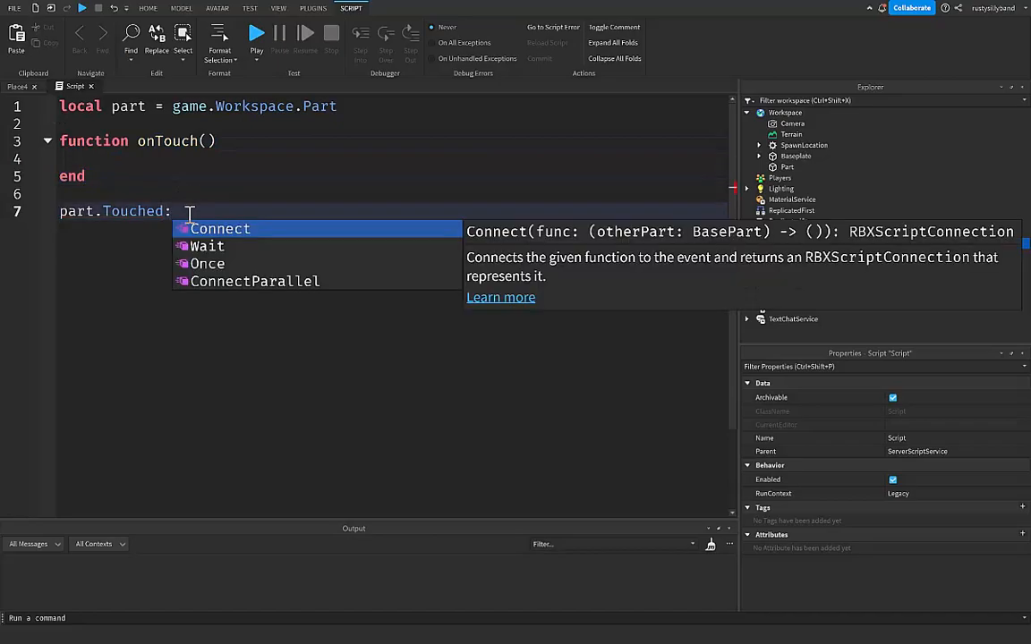
text(Conne)
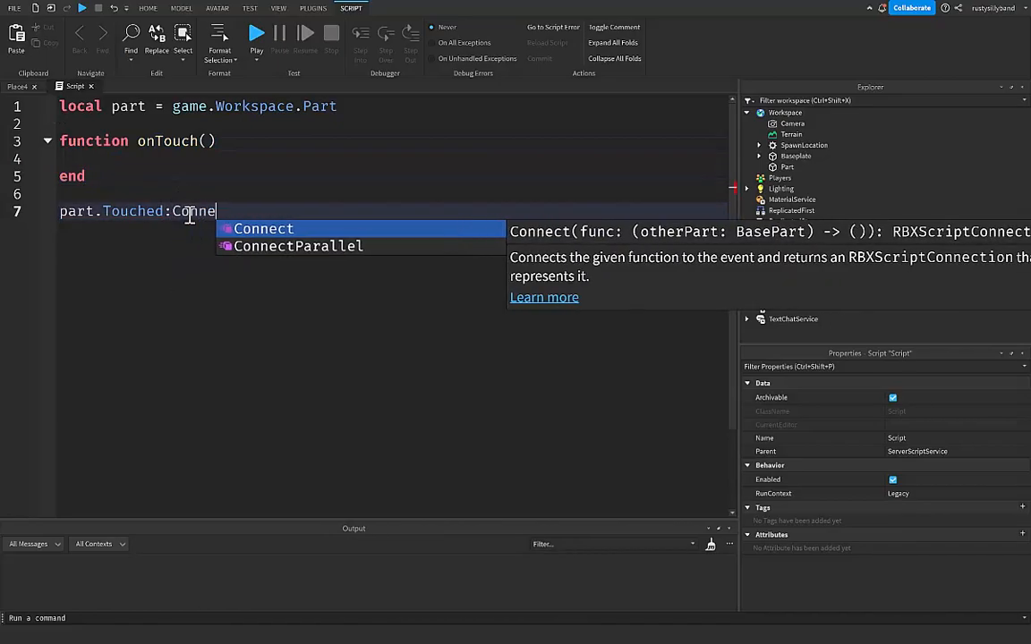
text(ct)
click(225, 213)
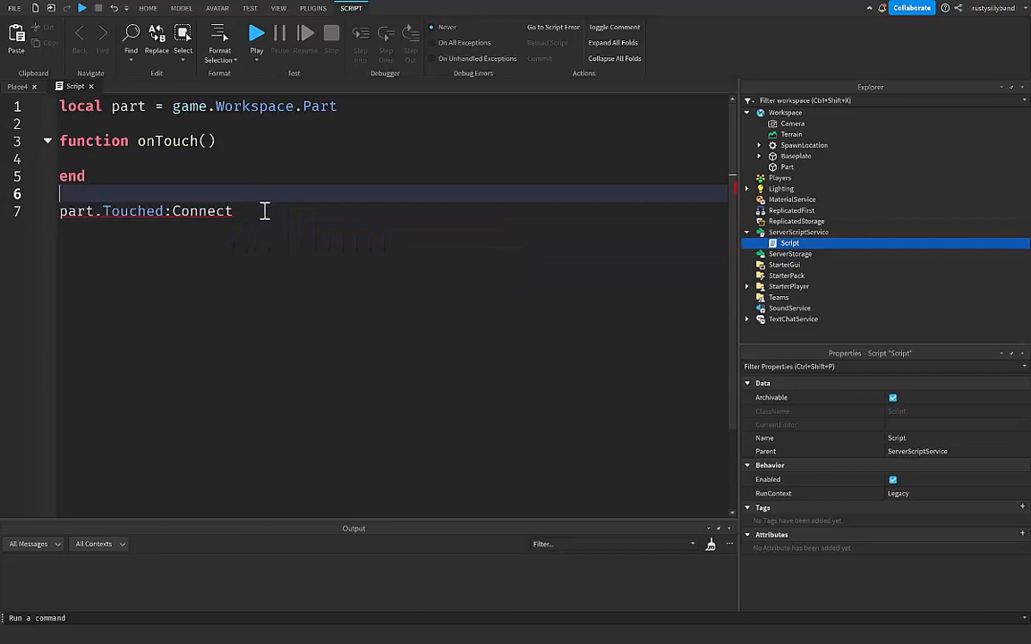
drag(236, 212, 172, 213)
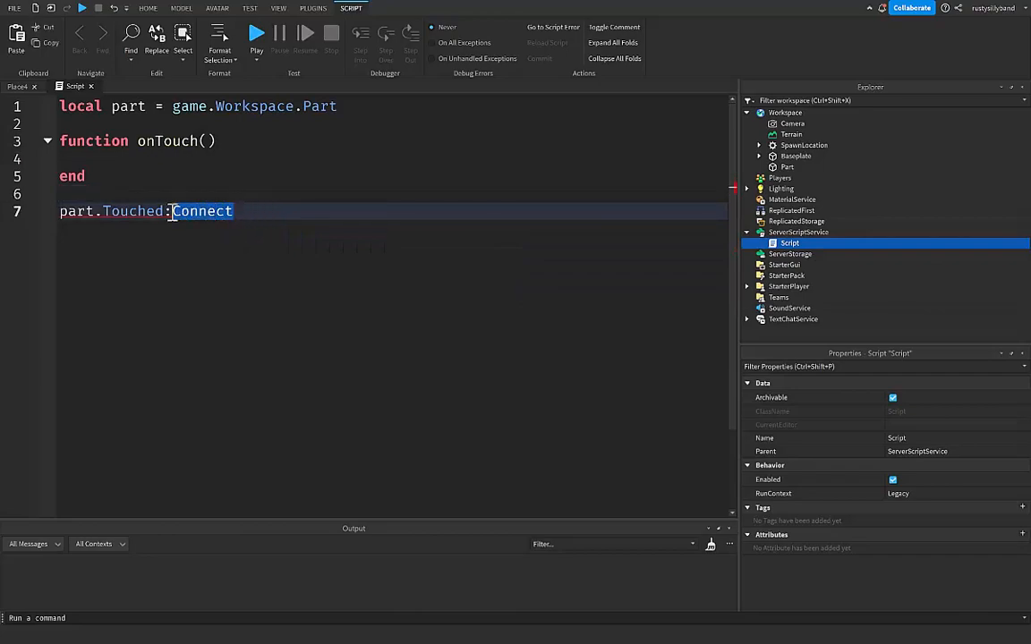
click(240, 213)
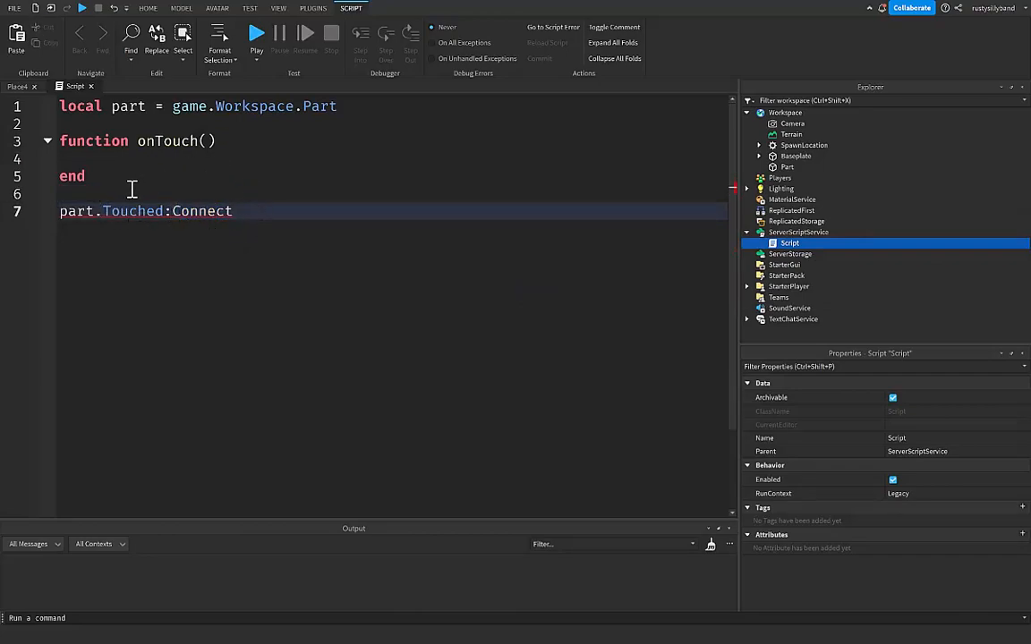
drag(89, 176, 59, 141)
click(268, 219)
drag(56, 211, 155, 214)
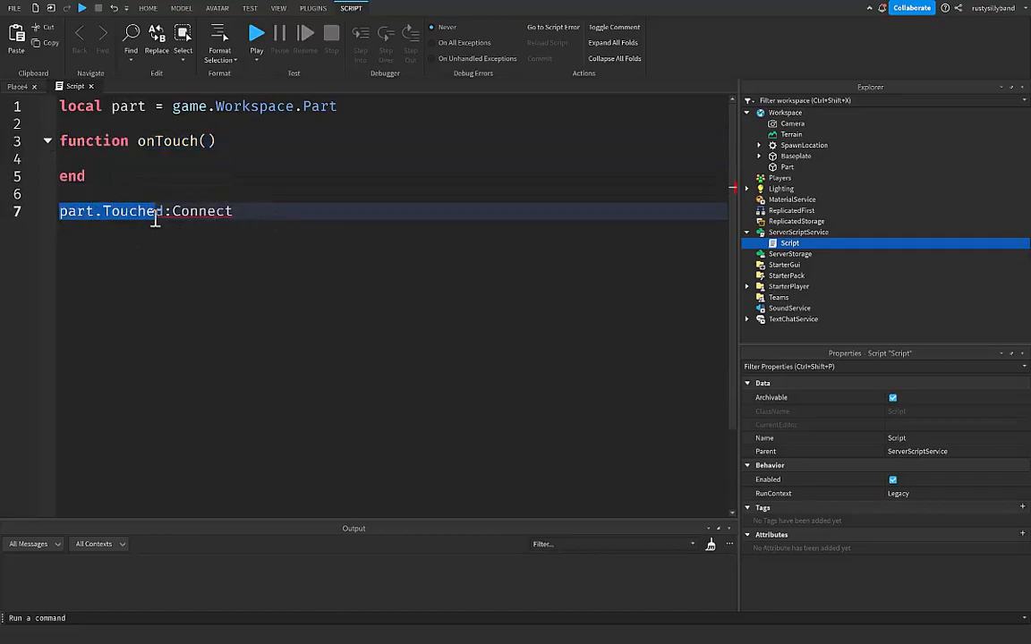
click(163, 213)
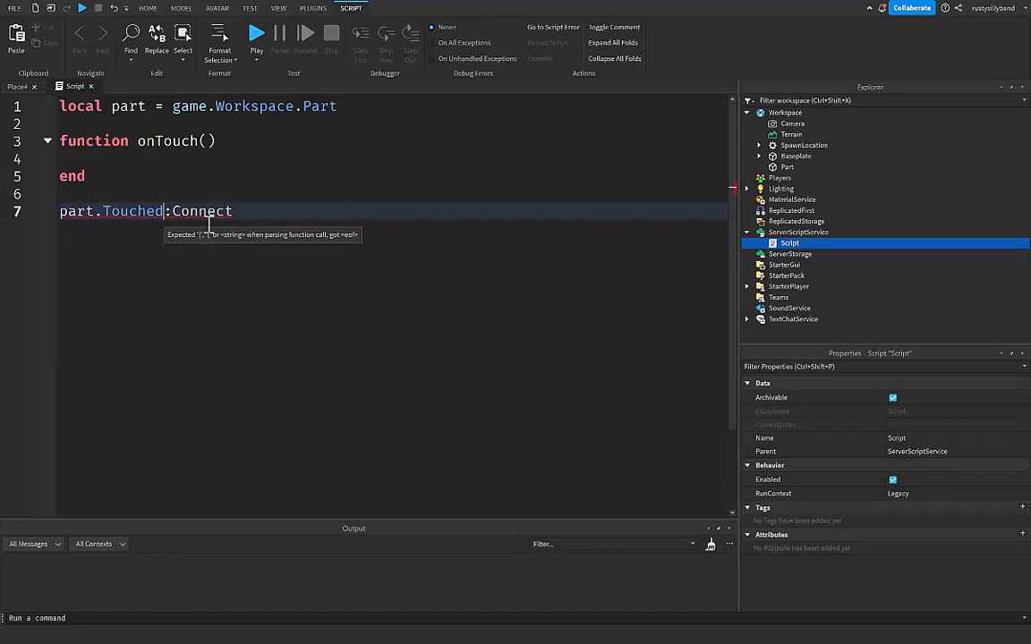
Step: Pass onTouch as the Connect argument so line 7 reads part.Touched:Connect(onTouch)
click(272, 232)
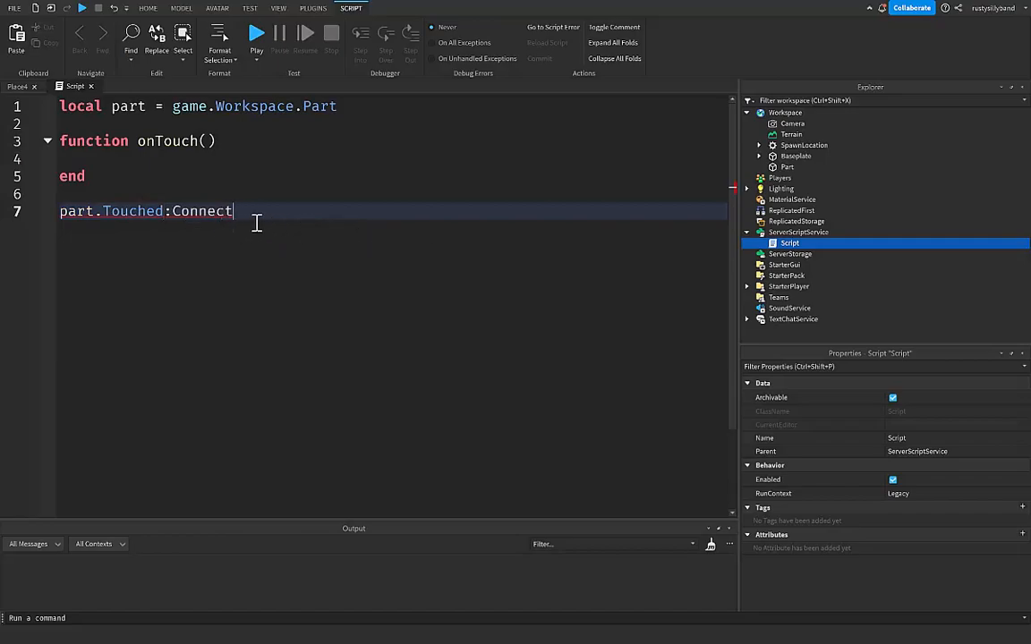
text(()
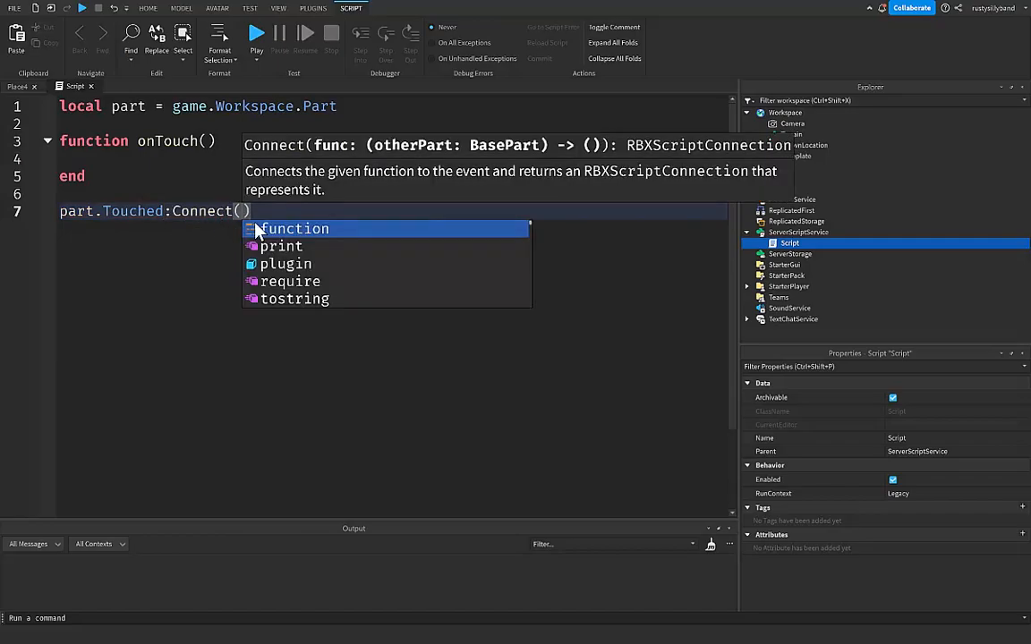
text(onTouch)
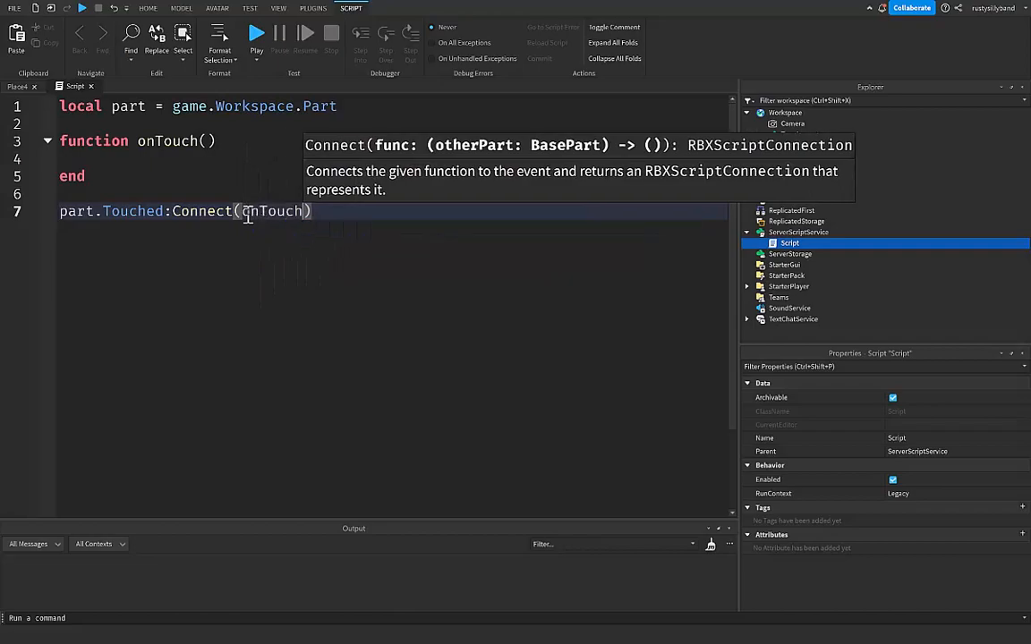
click(249, 211)
click(338, 215)
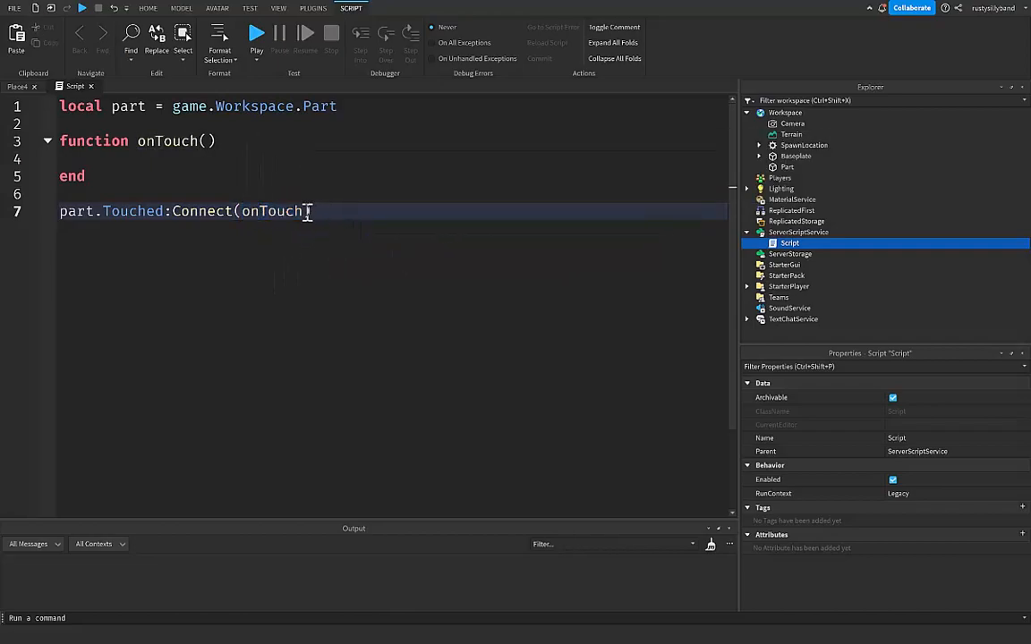
double_click(134, 211)
mouse_move(312, 211)
mouse_down()
mouse_move(89, 212)
mouse_move(45, 141)
mouse_up()
click(99, 176)
click(102, 176)
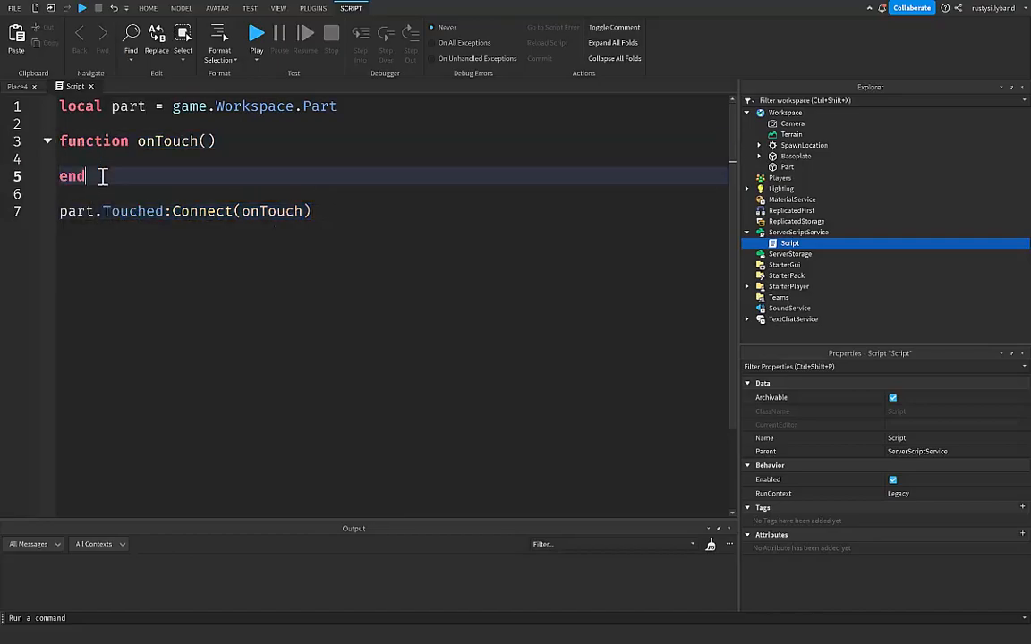
drag(242, 211, 302, 212)
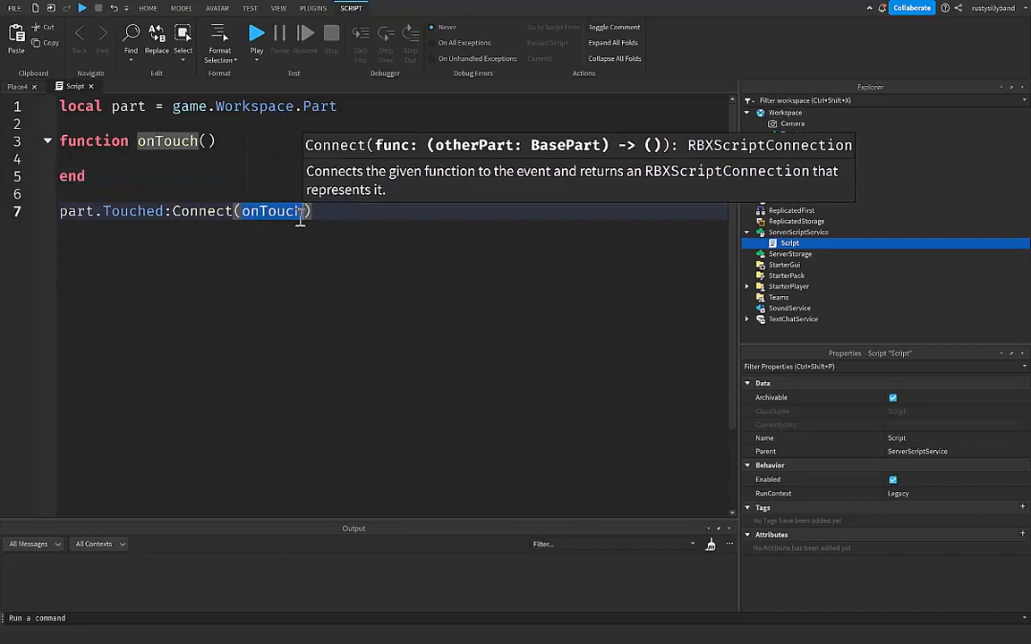
click(317, 215)
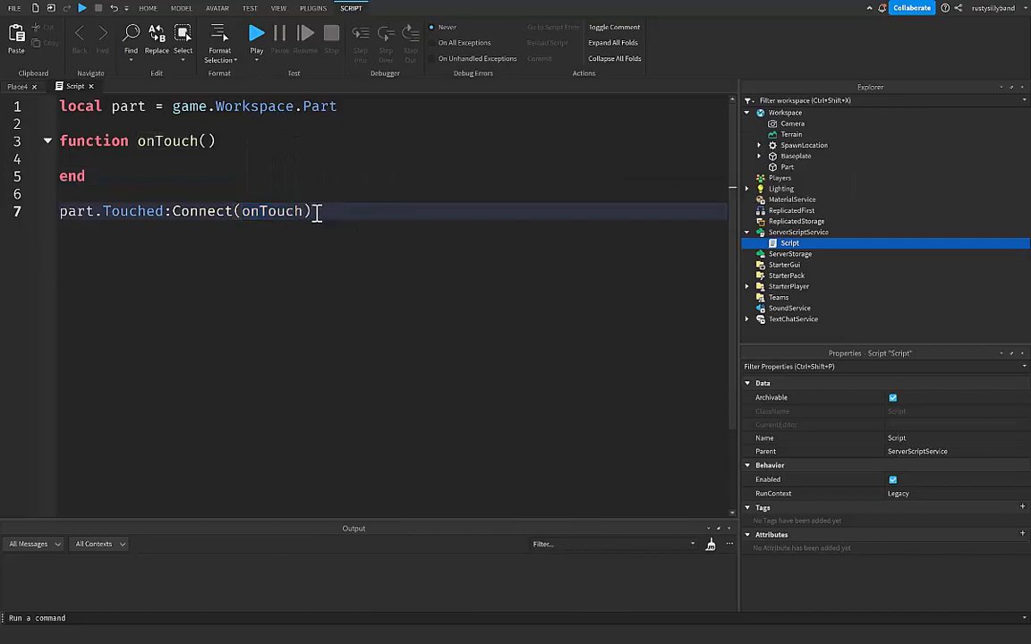
double_click(266, 211)
click(340, 211)
click(304, 211)
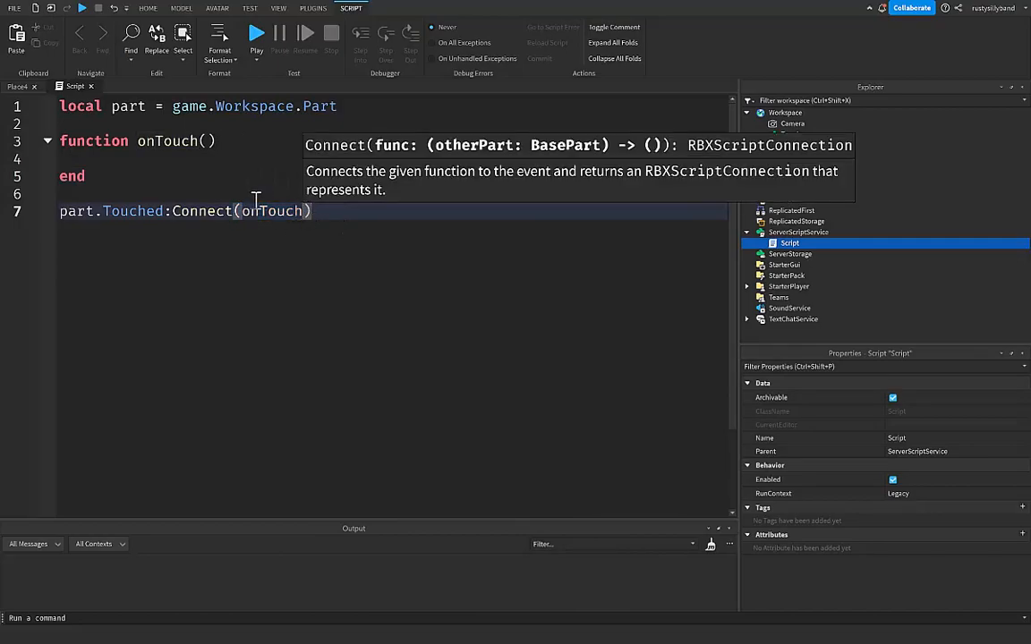
double_click(268, 211)
text(onTouch)
key(Escape)
Step: Inside onTouch, add print("Part Touched!") on line 4
click(170, 158)
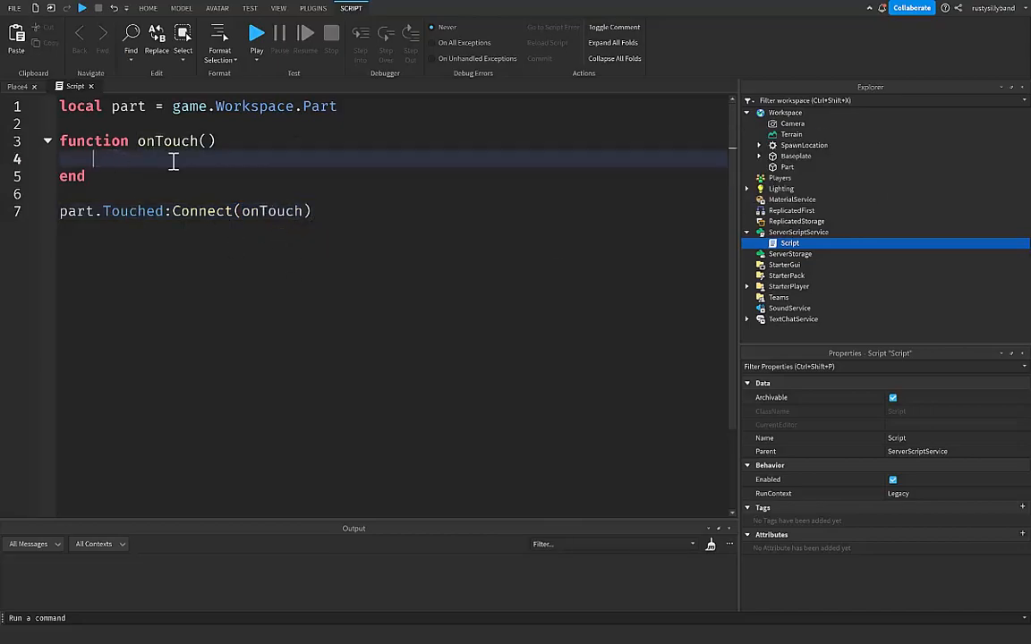
text(pri)
key(Tab)
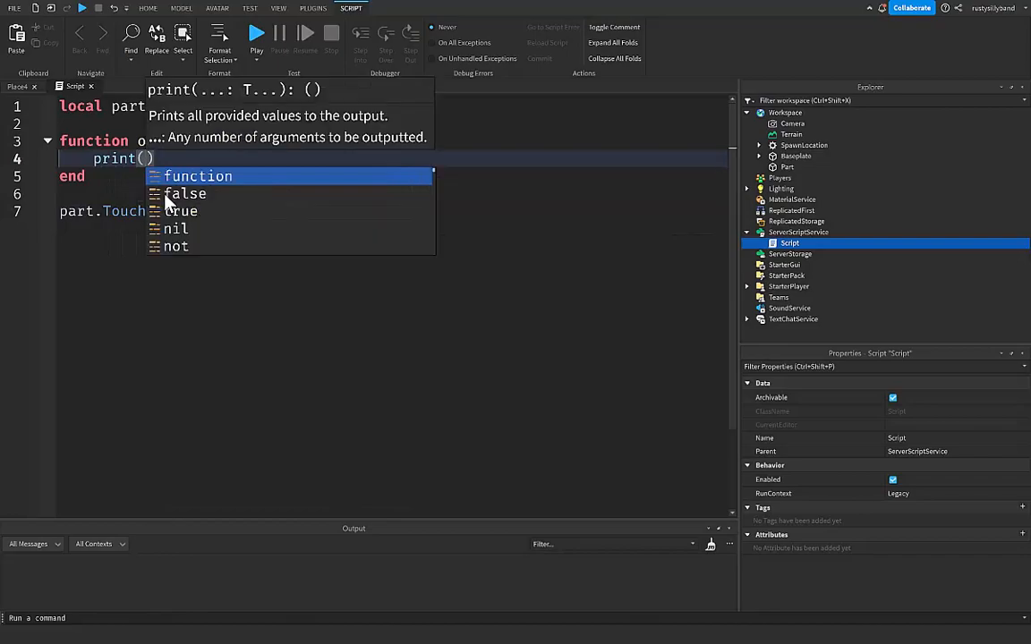
text("Part Touched!)
key(Escape)
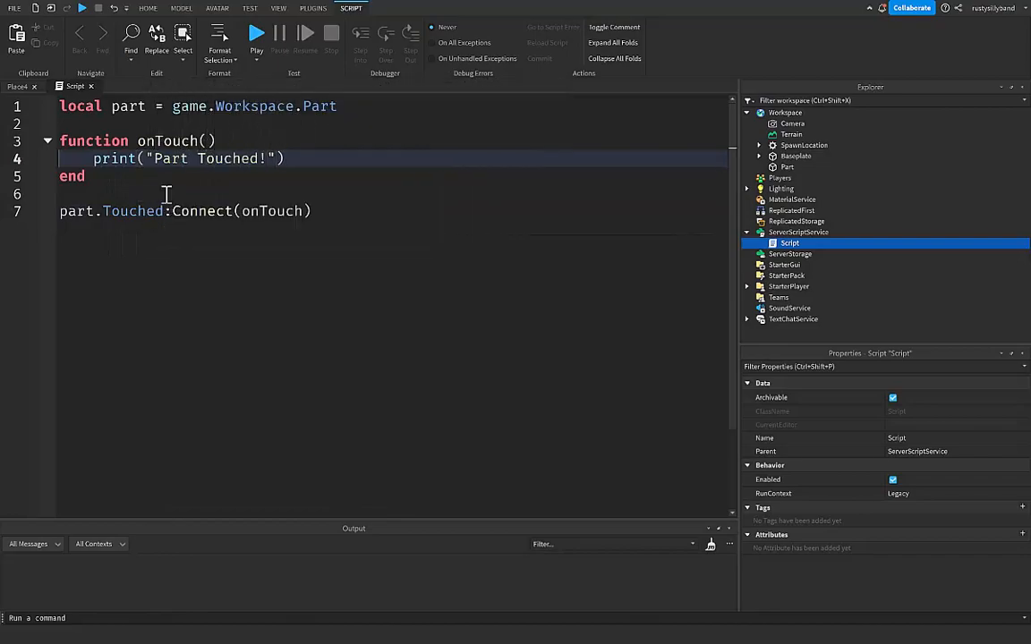
click(322, 176)
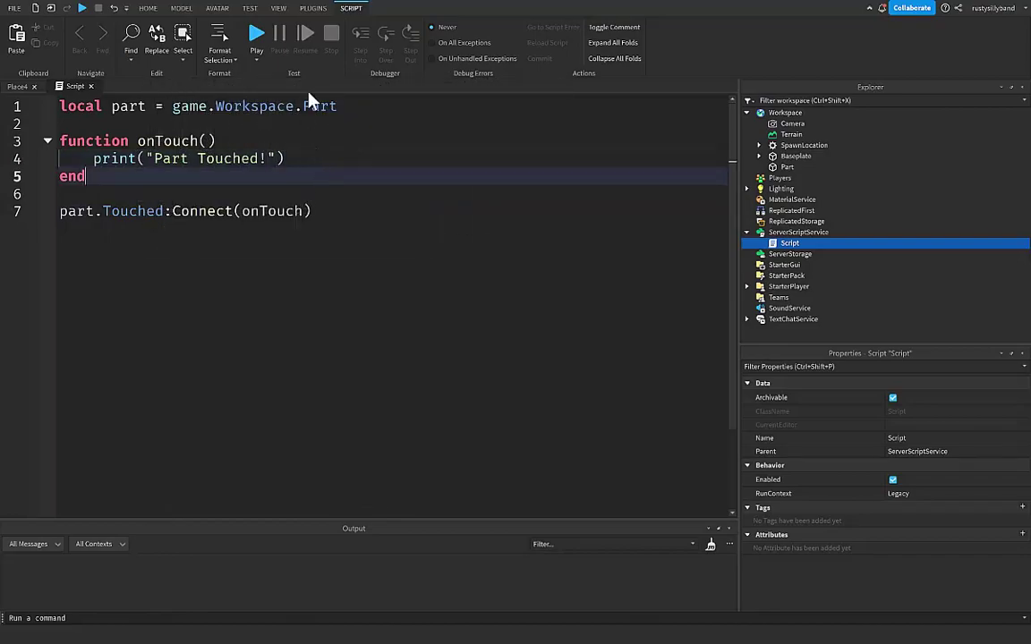
Step: Playtest and walk the character onto the small block so Part Touched! prints repeatedly
click(259, 36)
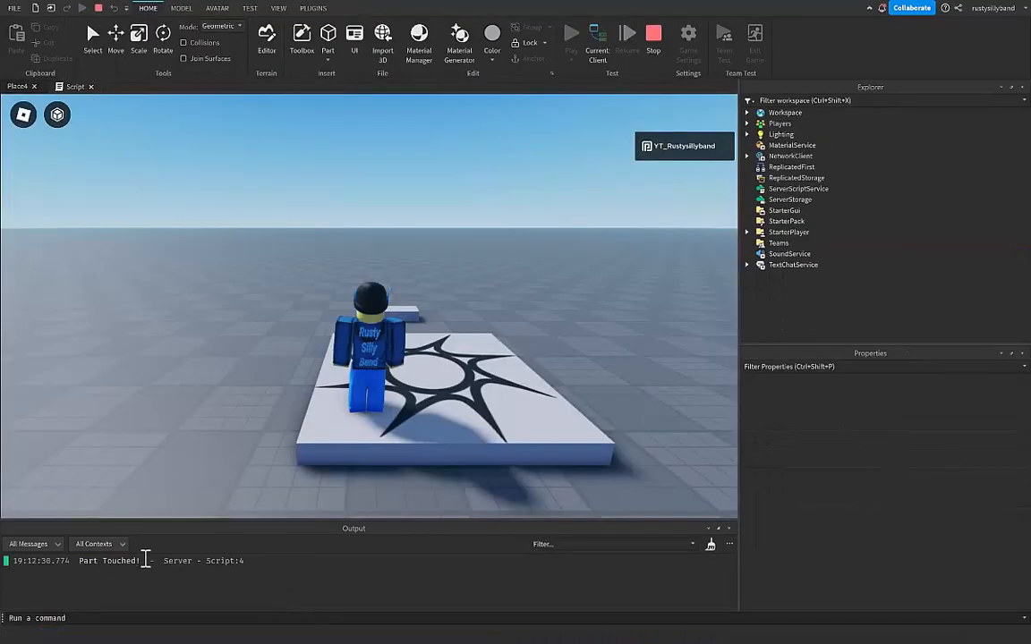
right_drag(309, 417, 525, 375)
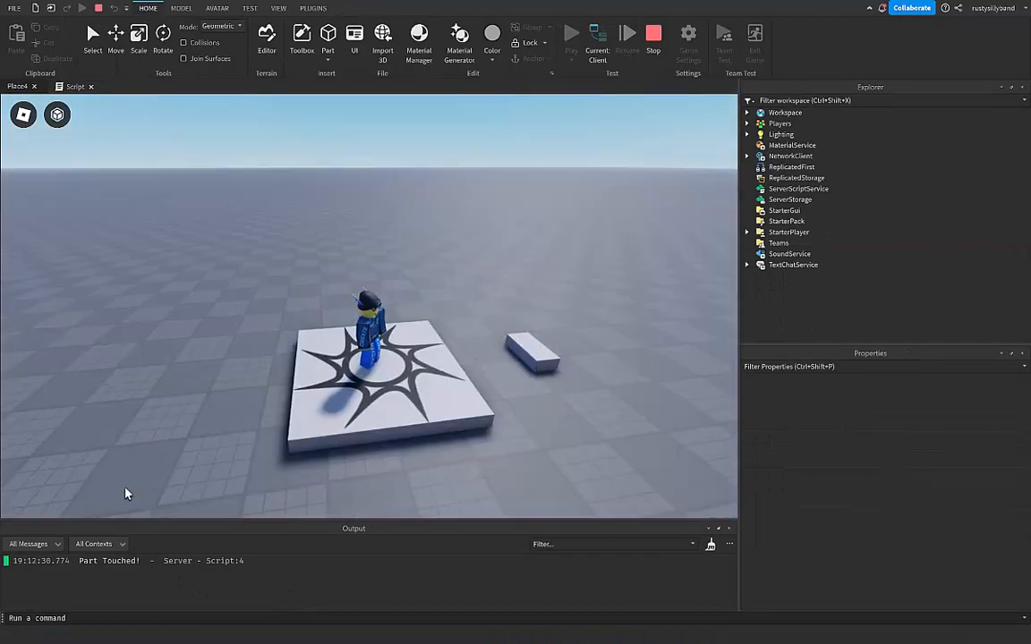
mouse_move(108, 561)
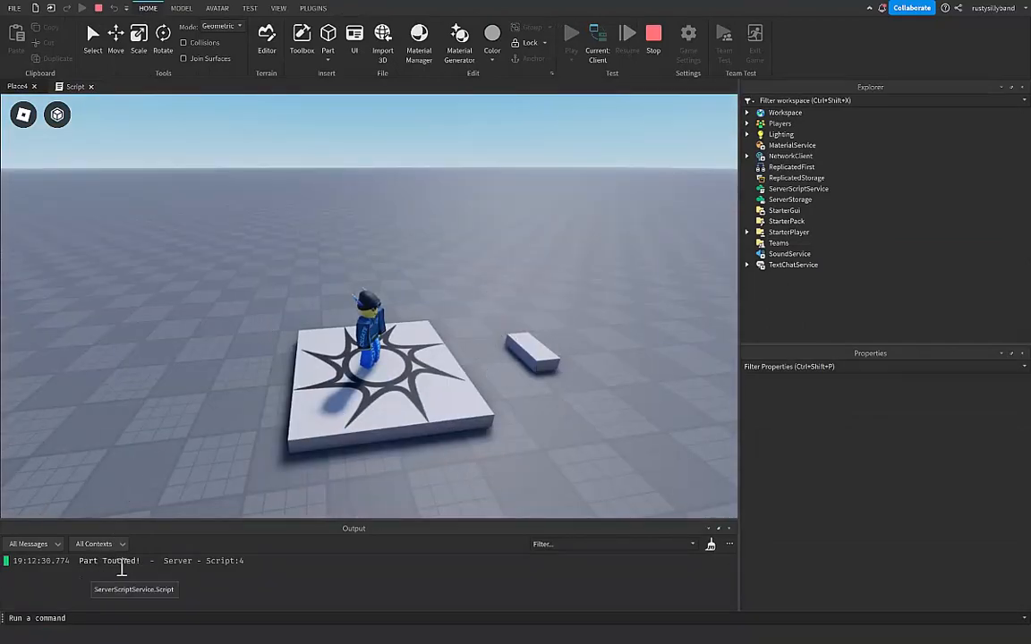
right_drag(424, 306, 474, 347)
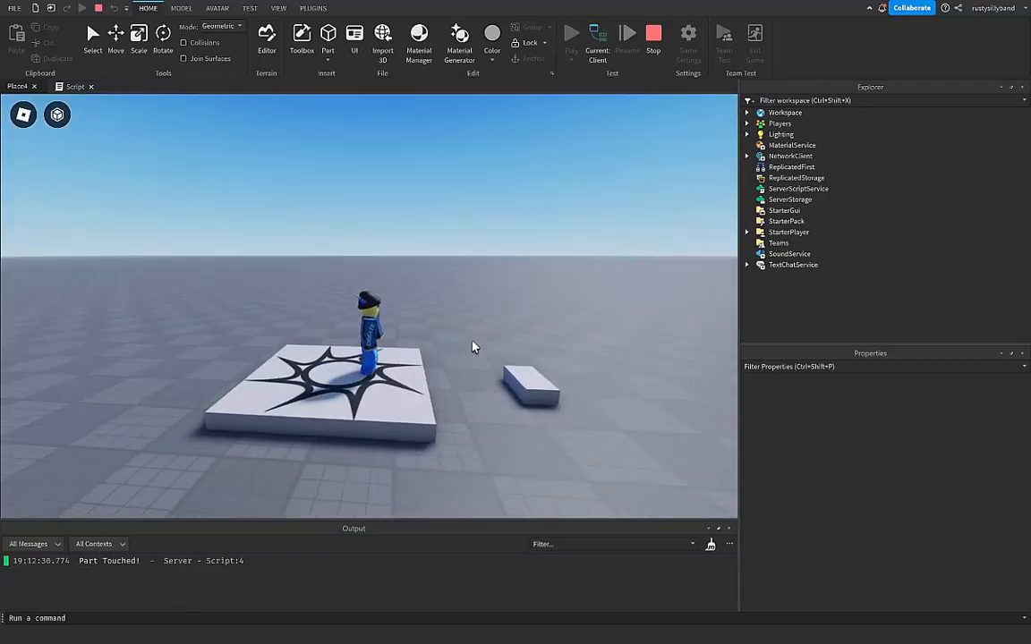
key(w)
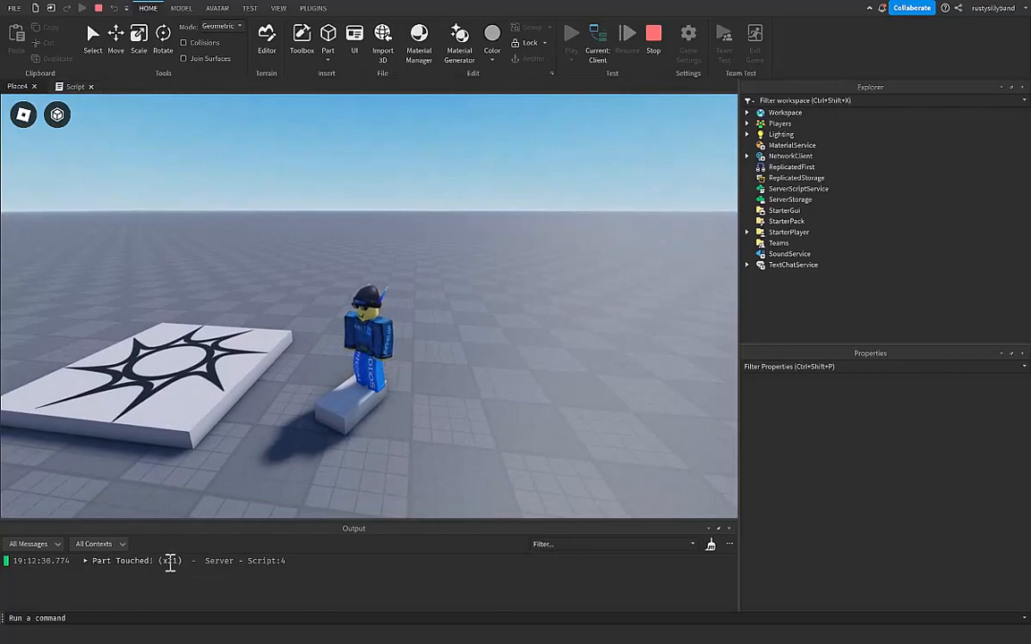
right_drag(368, 430, 314, 385)
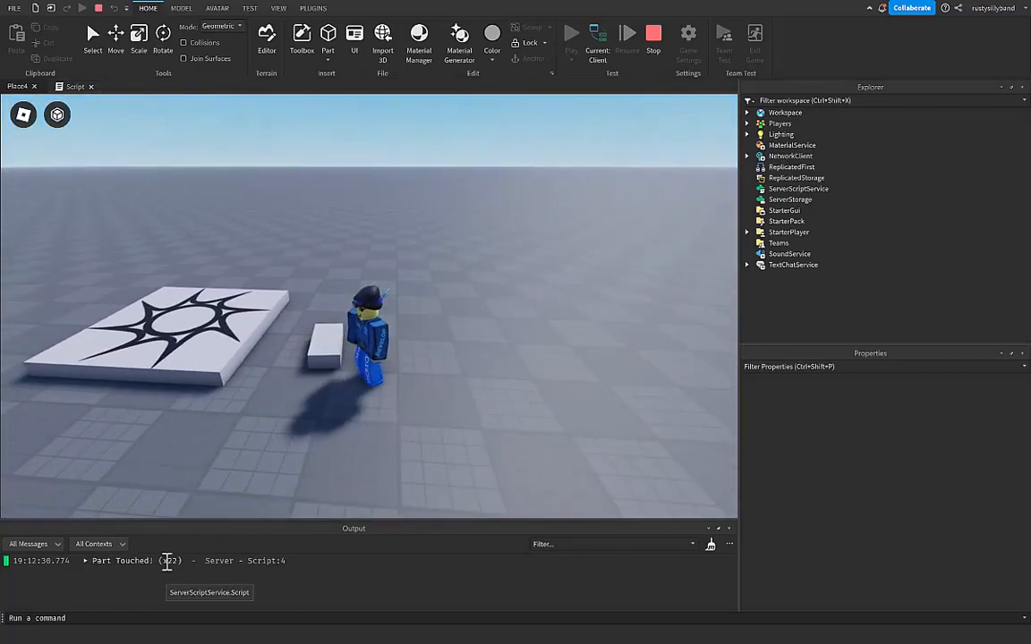
mouse_move(353, 351)
right_down()
mouse_move(395, 397)
mouse_move(341, 383)
mouse_move(425, 358)
mouse_move(340, 385)
mouse_move(538, 320)
mouse_move(433, 354)
mouse_move(350, 455)
right_up()
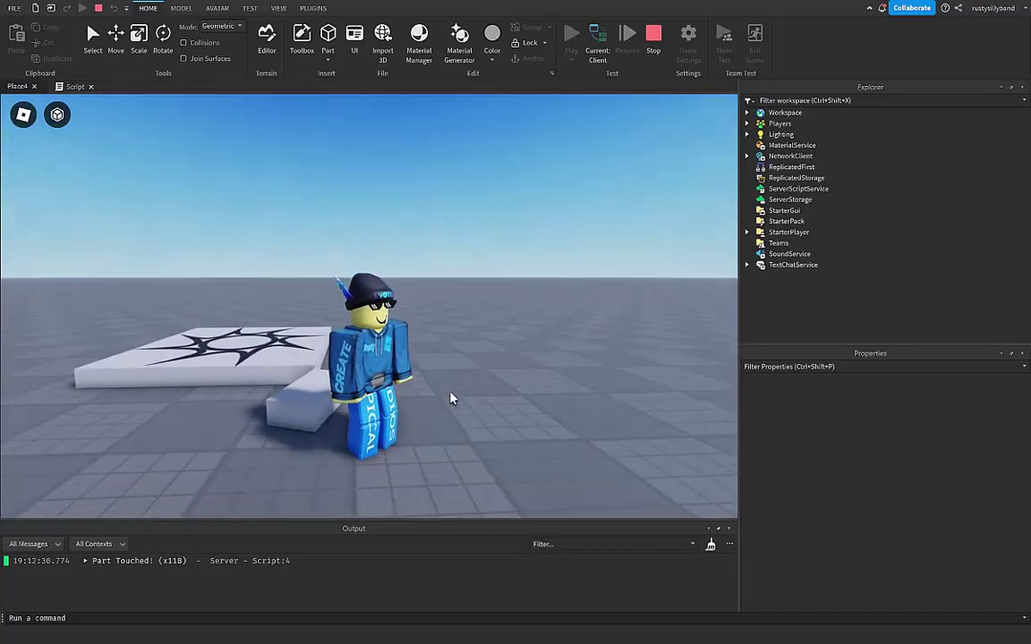
mouse_move(438, 398)
right_down()
mouse_move(391, 450)
mouse_move(391, 411)
mouse_move(414, 457)
mouse_move(399, 422)
mouse_move(421, 295)
right_up()
key(w)
key(space)
key(w)
key(w)
key(w)
Step: Stop the playtest and raise the small part about 4.25 studs with the Move tool
click(653, 33)
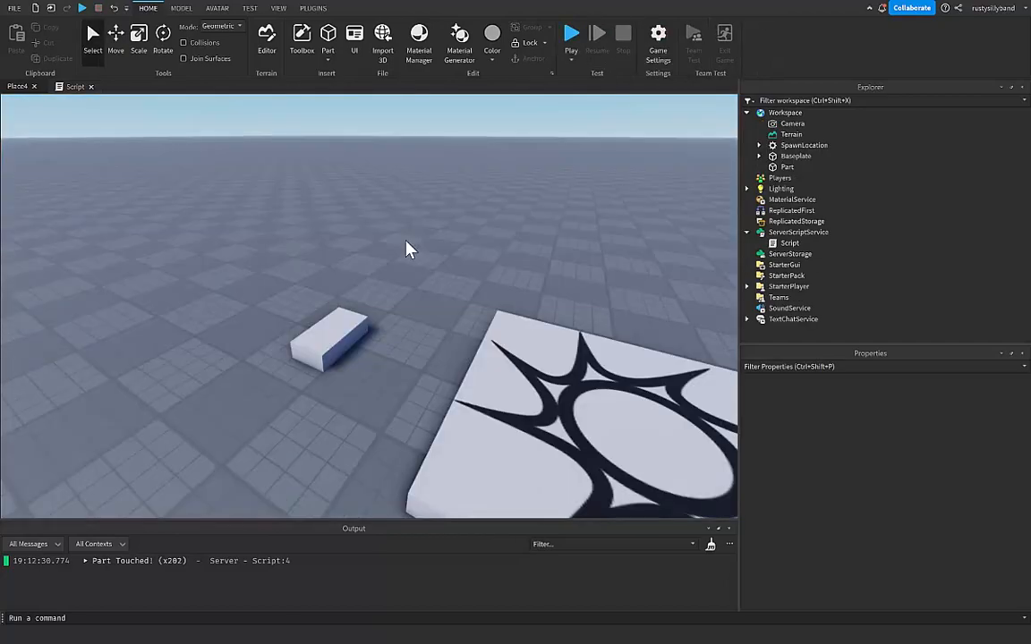
click(346, 336)
drag(346, 335, 338, 276)
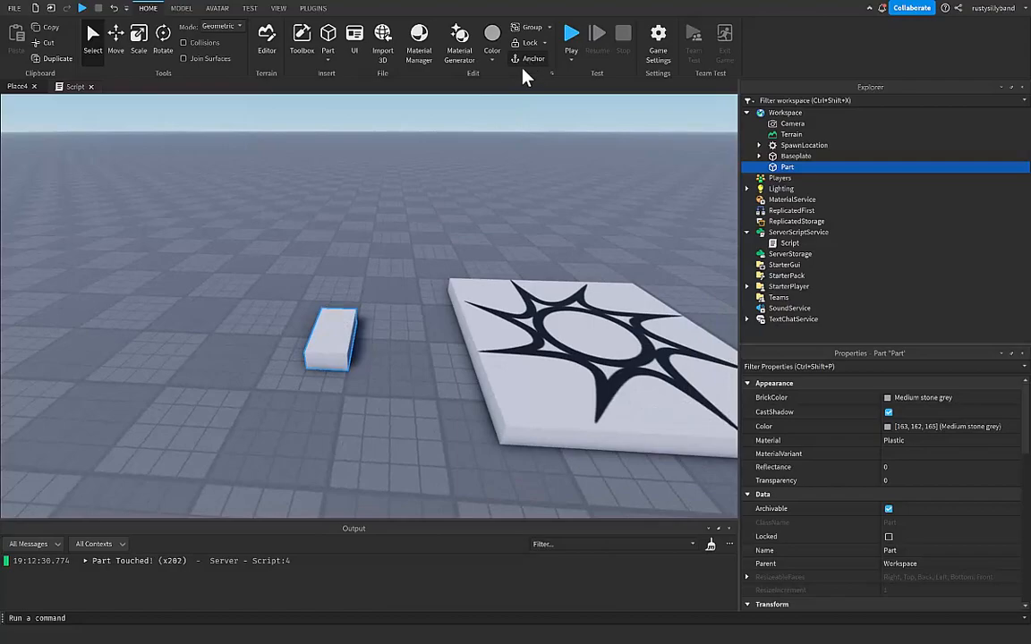
scroll(823, 483, down, 3)
scroll(832, 501, down, 3)
scroll(857, 494, down, 2)
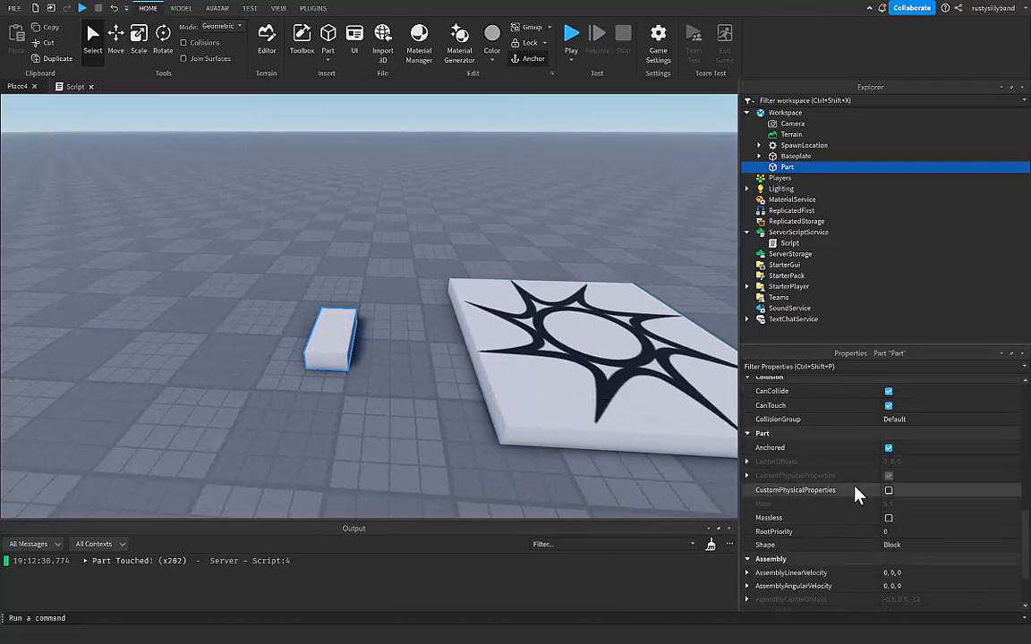
scroll(857, 447, up, 1)
key(ctrl+2)
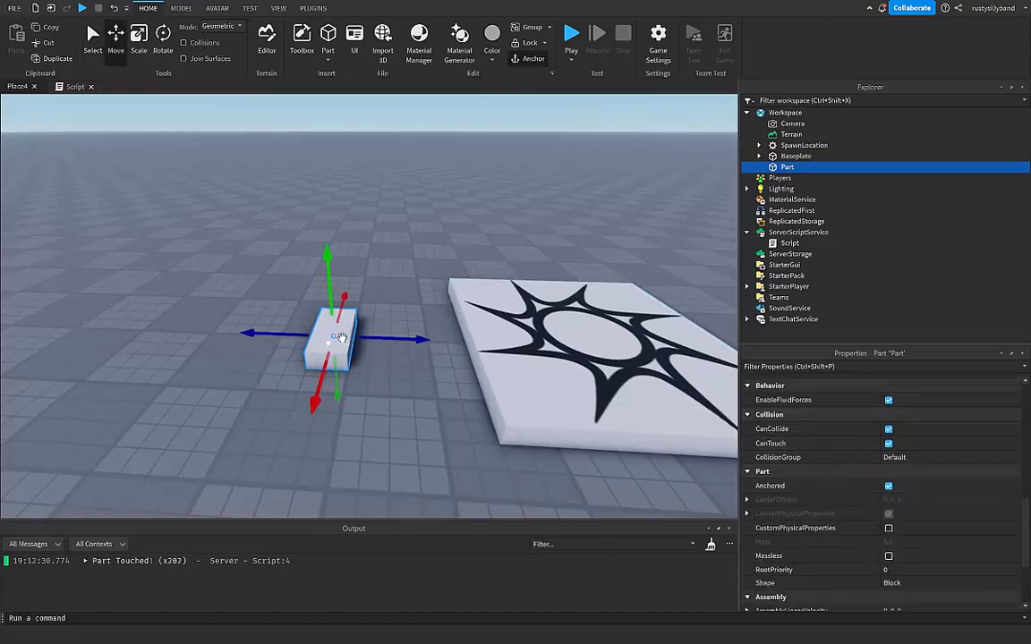
drag(416, 338, 394, 338)
drag(391, 260, 410, 200)
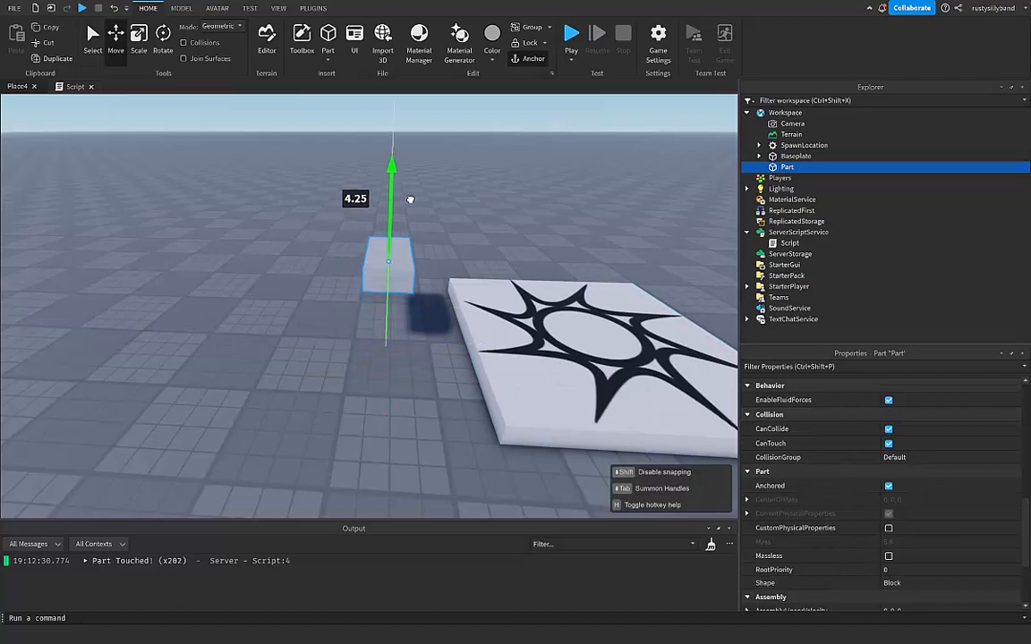
click(462, 219)
right_drag(462, 218, 268, 197)
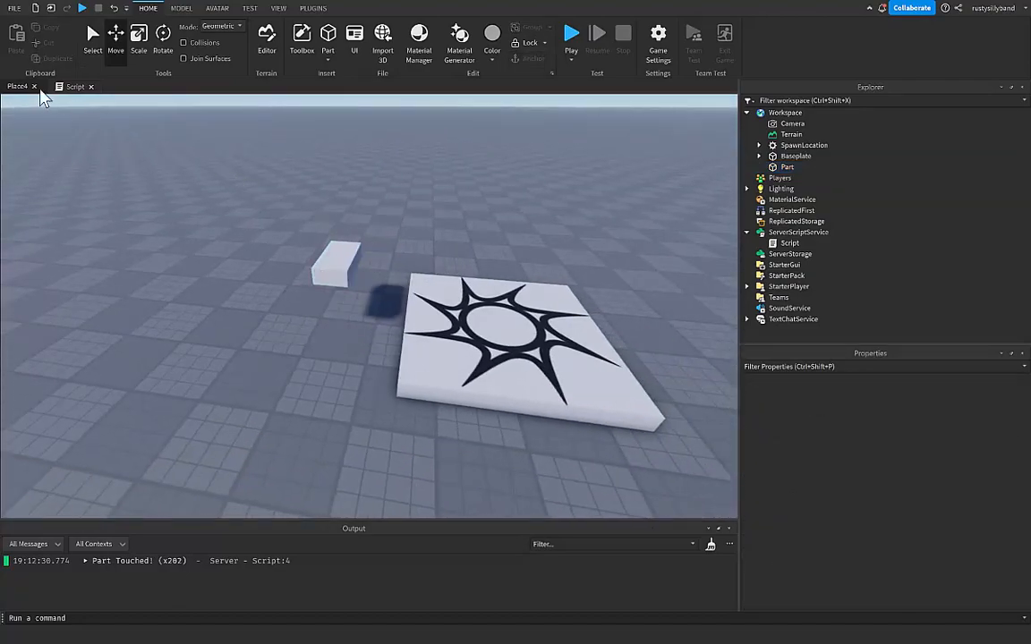
Step: Add part.Anchored = false under the print line in onTouch
click(75, 87)
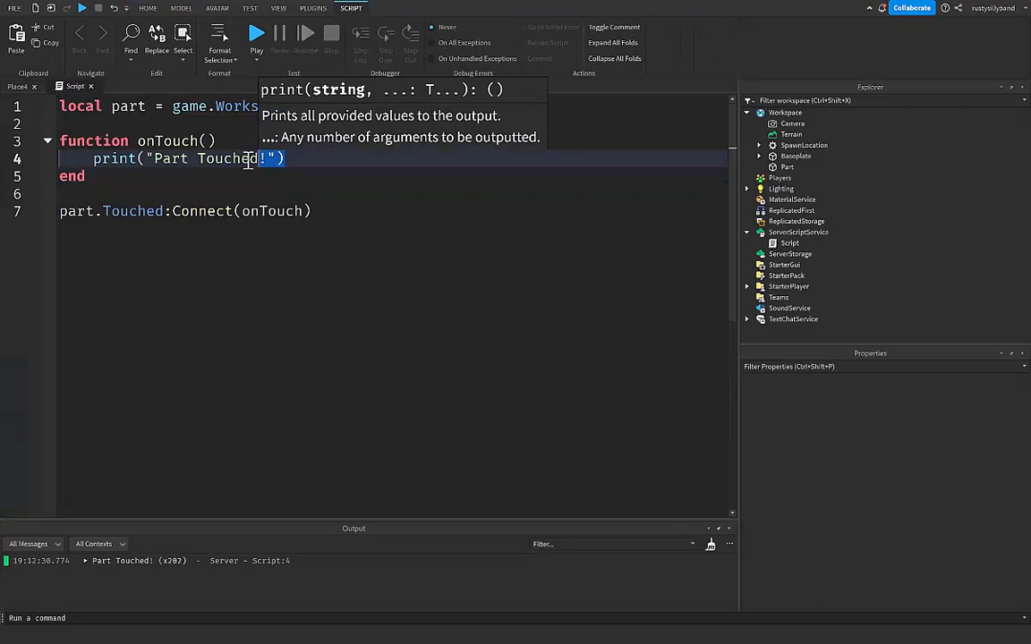
drag(286, 158, 93, 159)
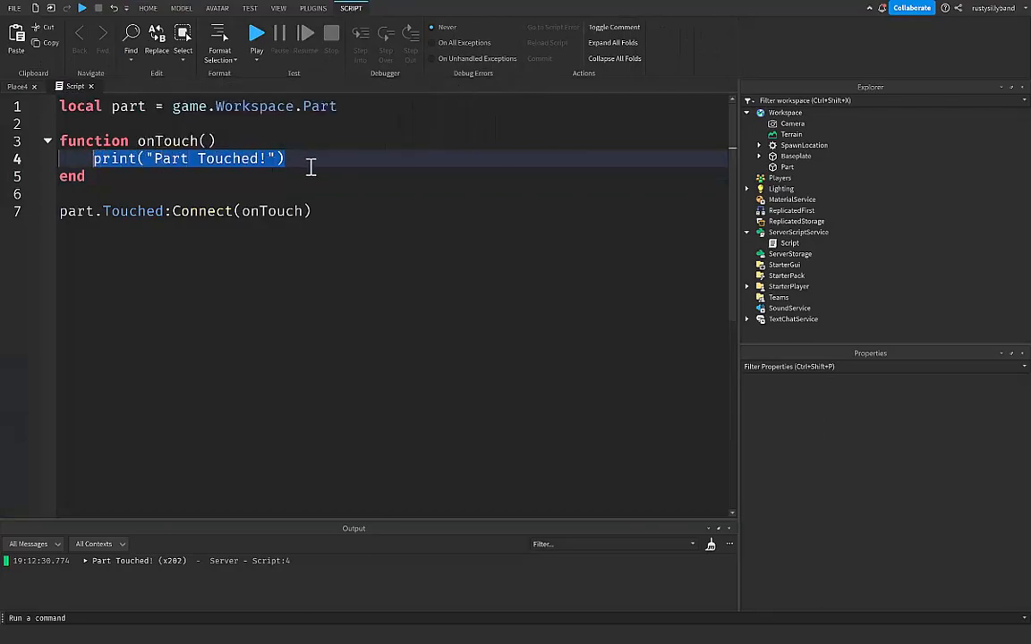
key(End)
key(Return)
text(part.)
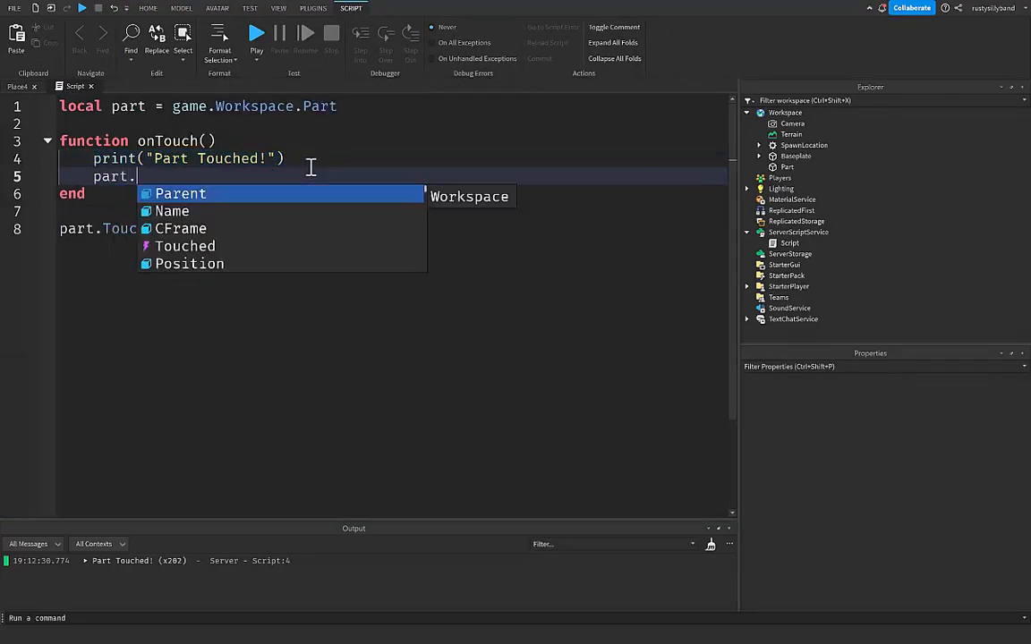
text(An)
key(Tab)
text(alse)
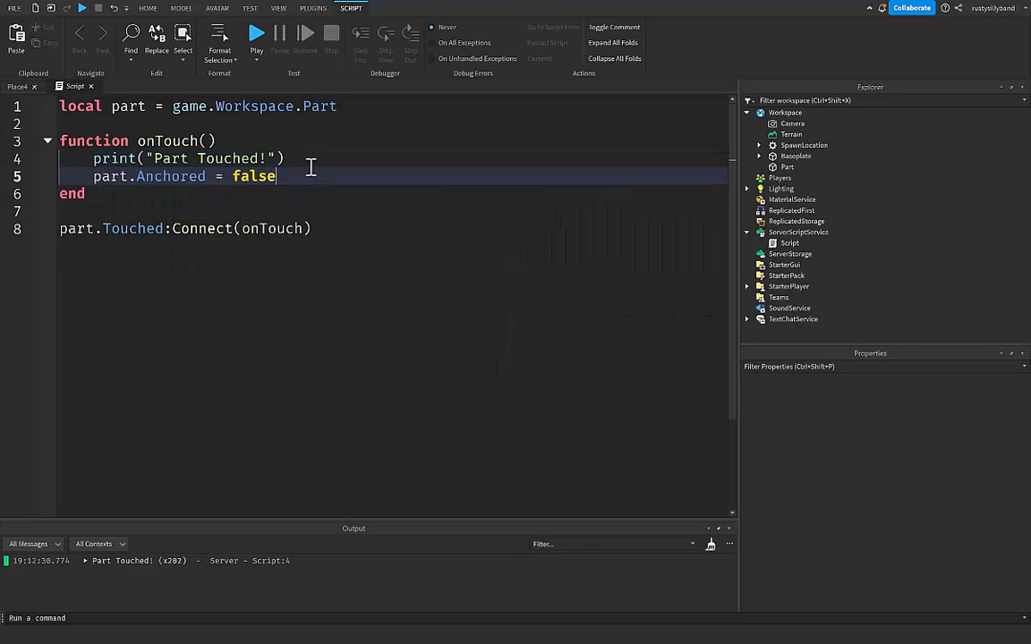
Step: Playtest with F5, walk onto the part so it drops, then stop with Shift+F5
key(F5)
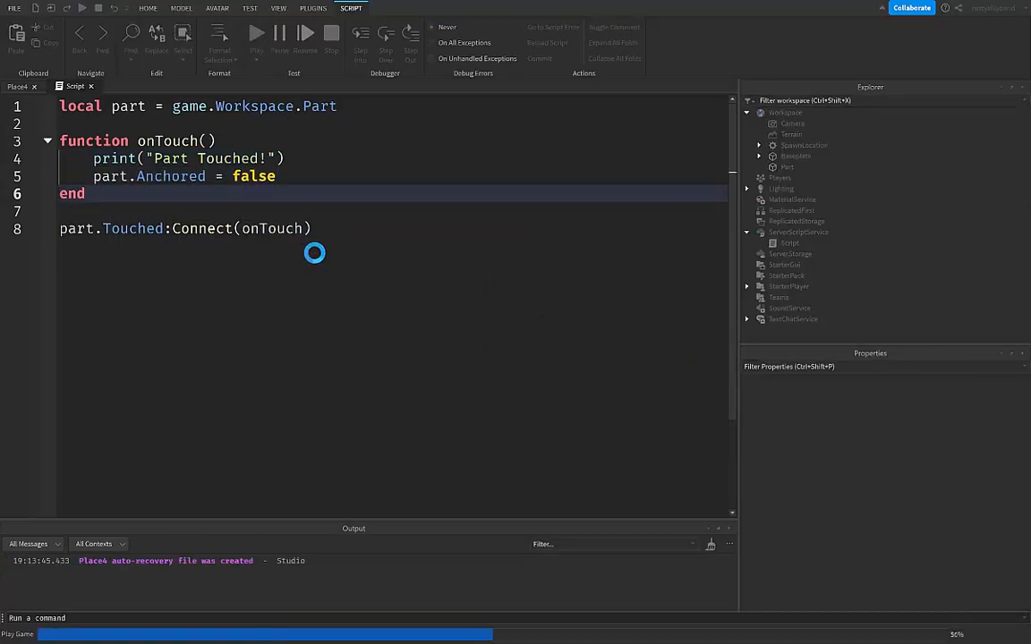
key(w)
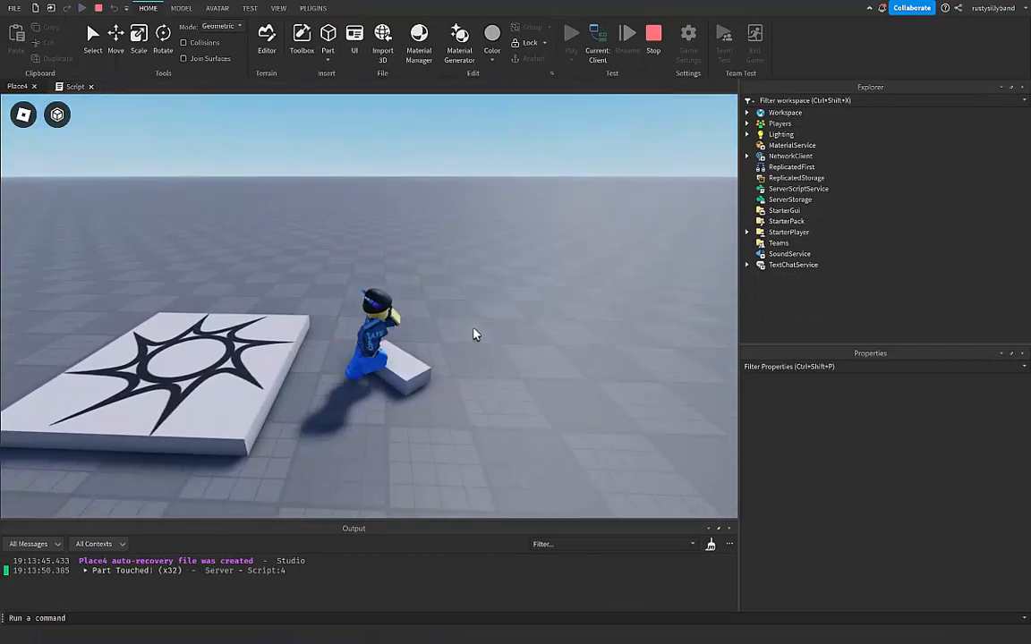
key(shift+F5)
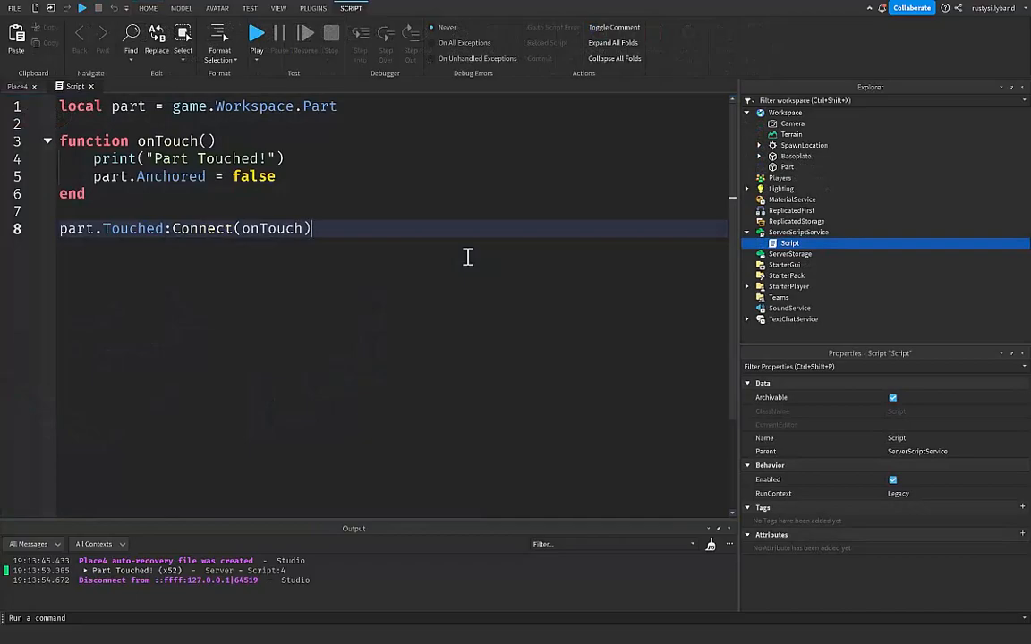
click(152, 196)
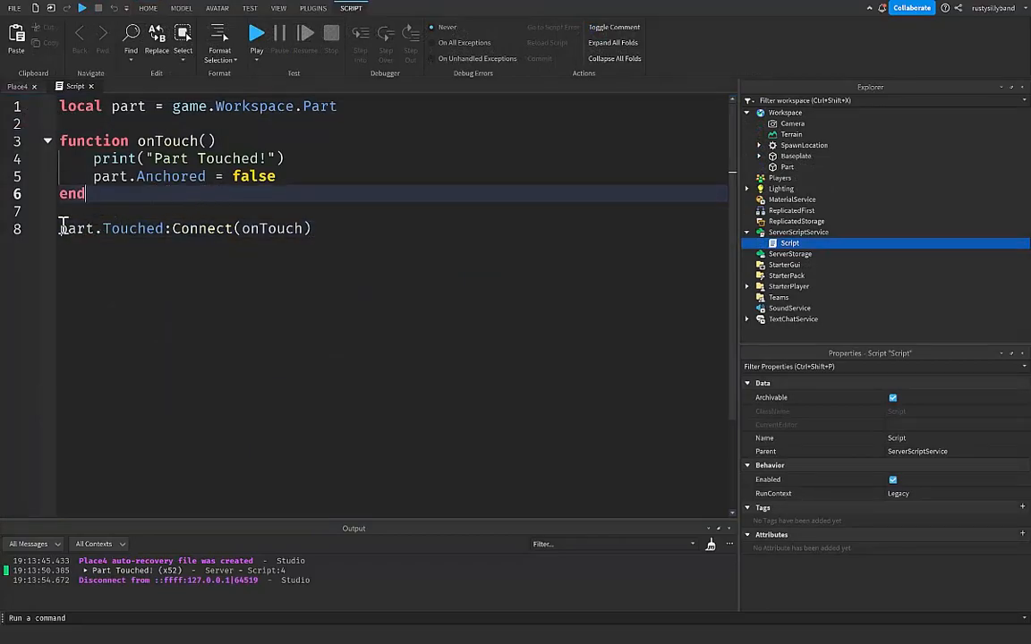
drag(60, 228, 157, 228)
click(161, 228)
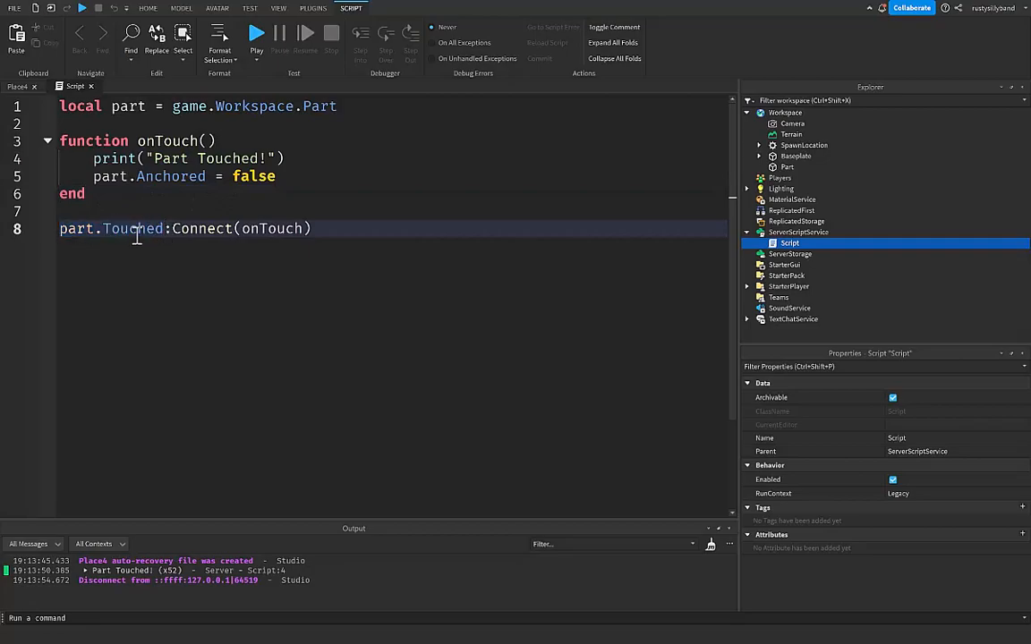
drag(90, 195, 40, 144)
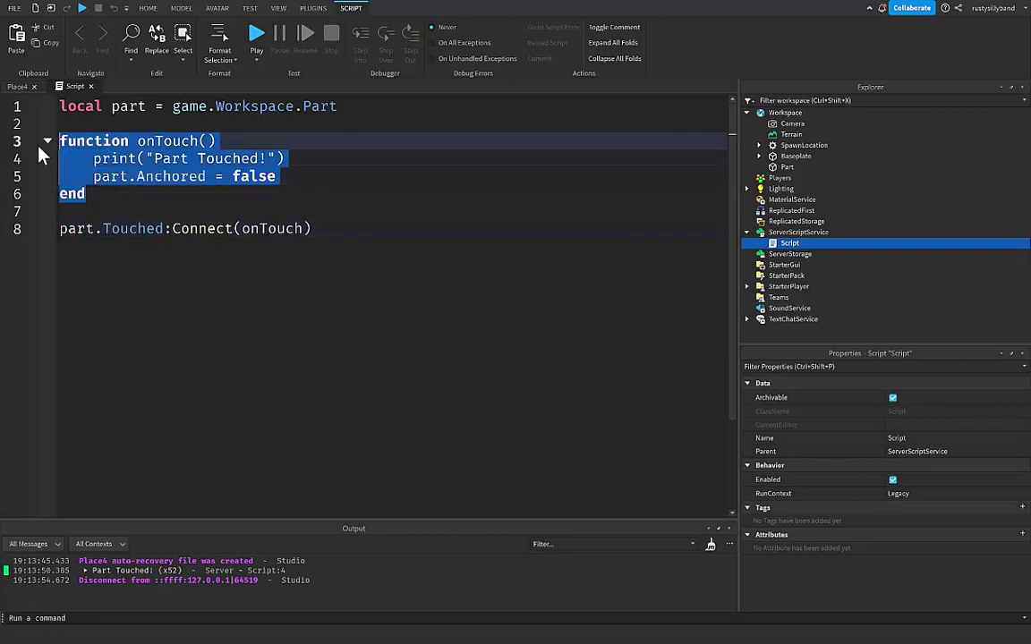
click(94, 194)
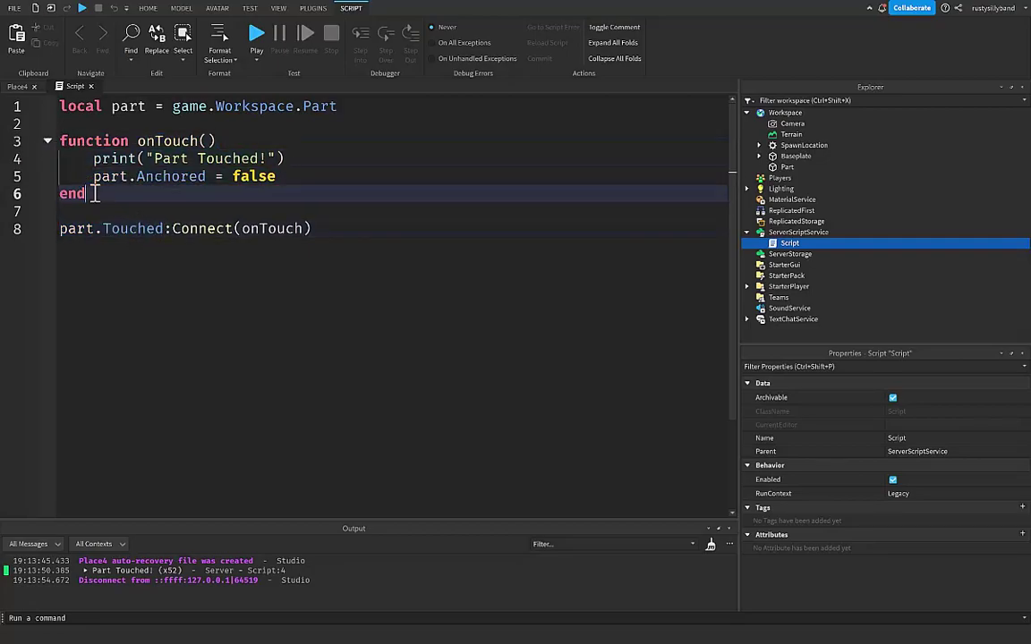
click(286, 176)
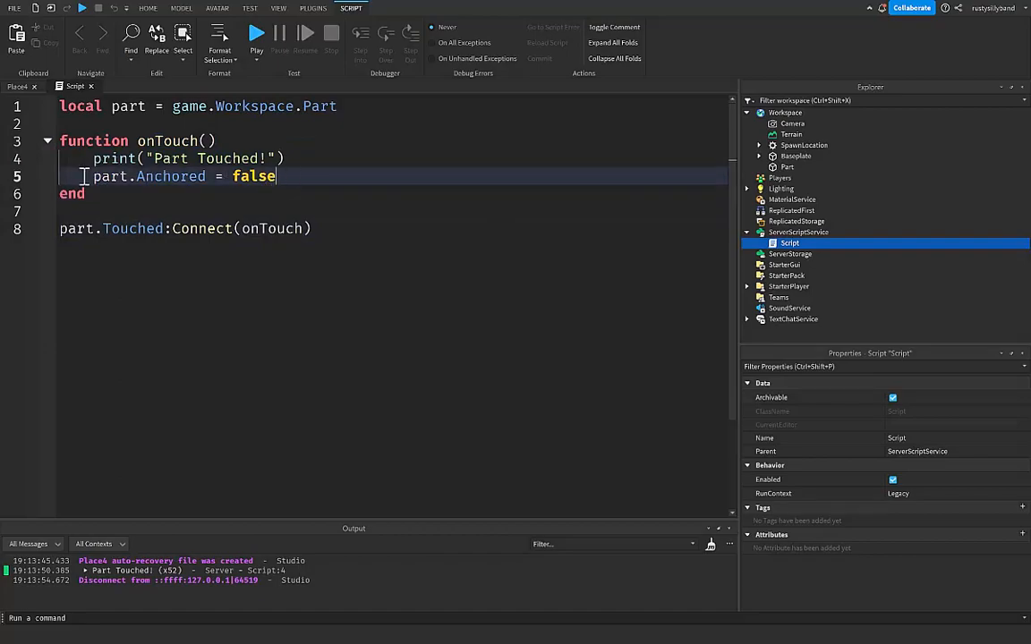
drag(93, 175, 130, 177)
text(hs)
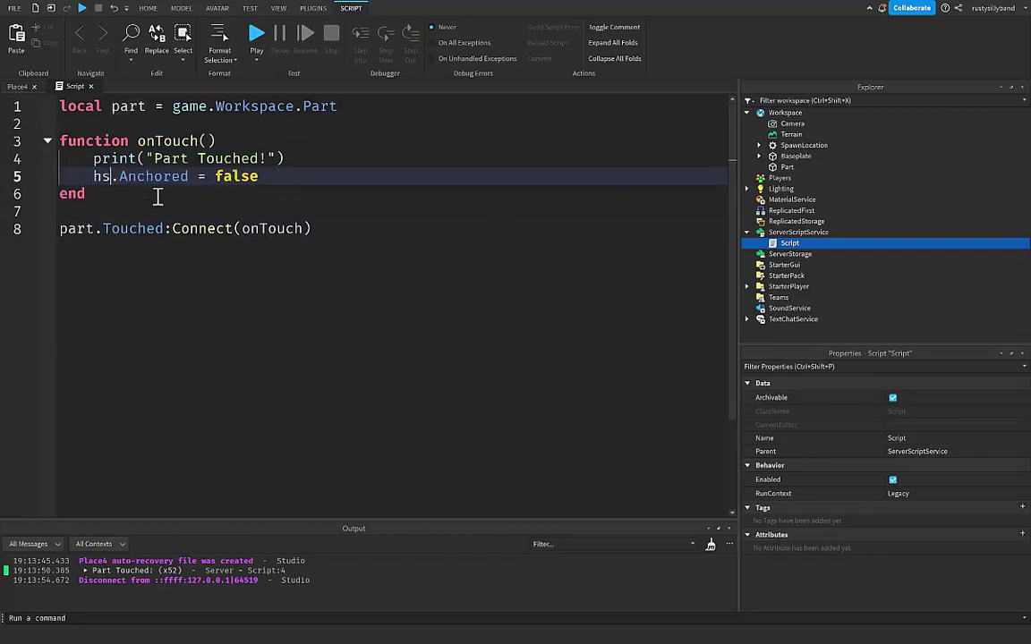
text(game.Workspace.S)
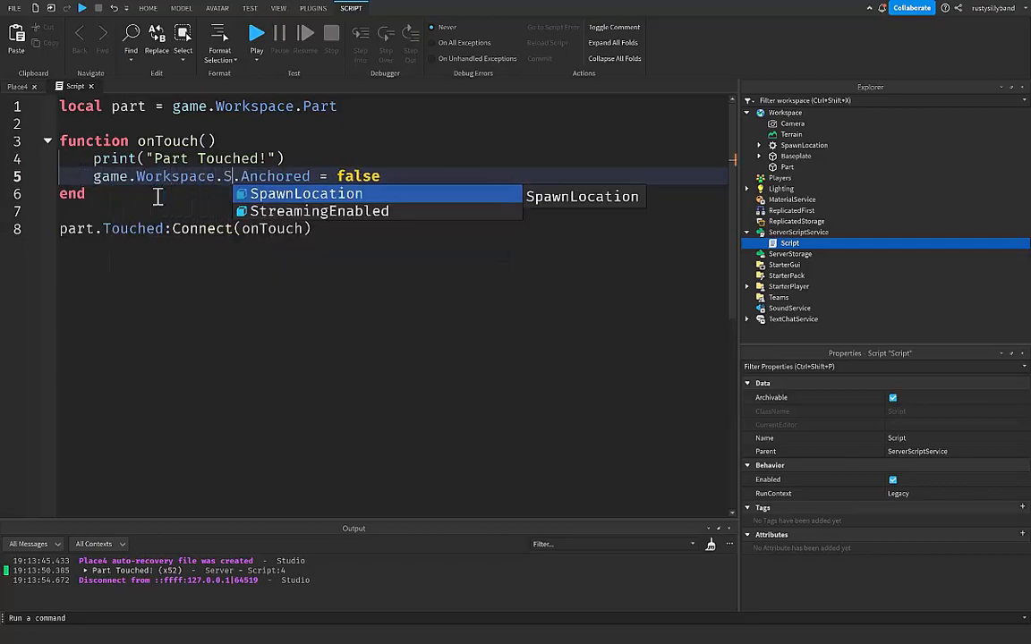
text(pawnLocaltio)
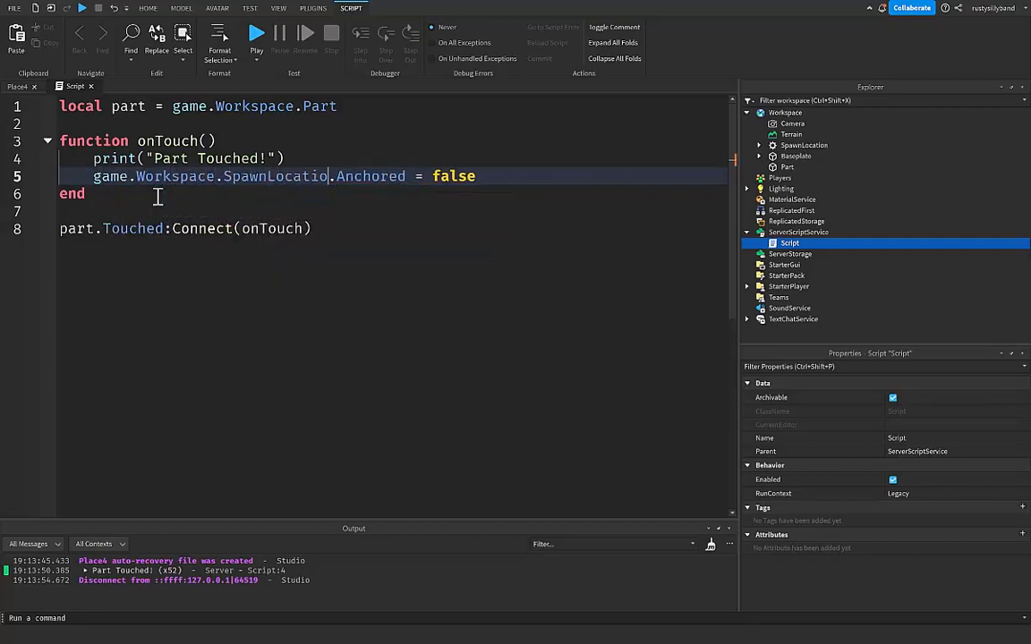
text(n)
click(524, 175)
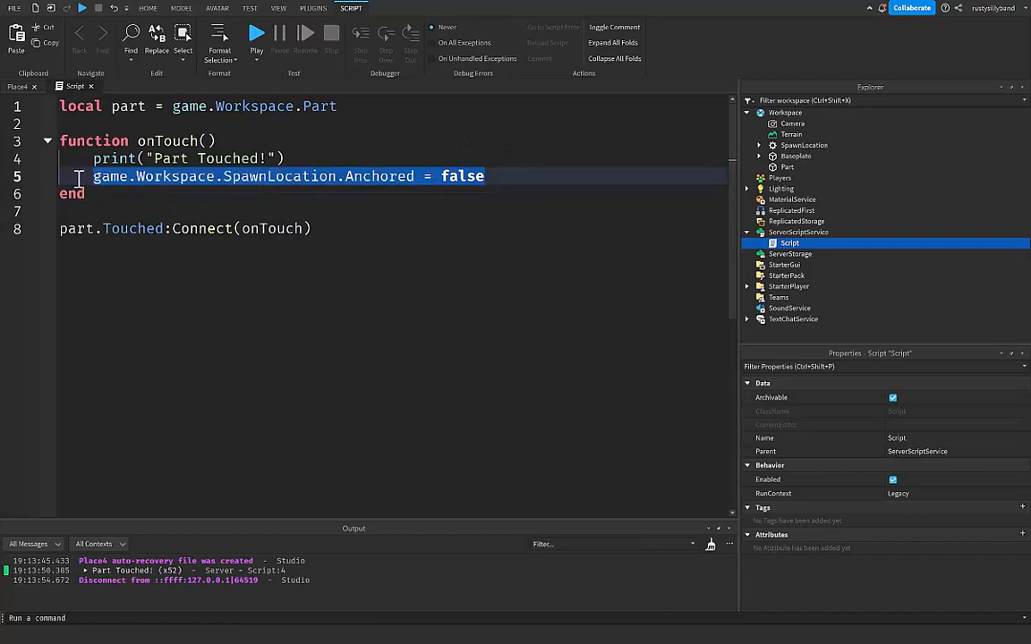
mouse_move(93, 175)
mouse_down()
mouse_move(308, 176)
mouse_move(93, 179)
mouse_up()
key(Right)
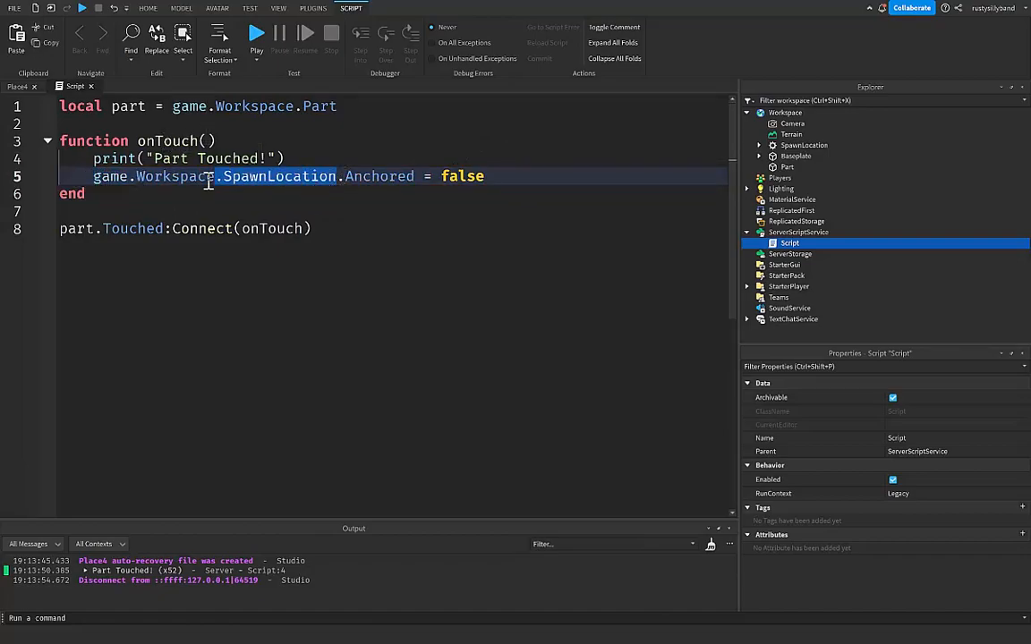
text(part)
key(Escape)
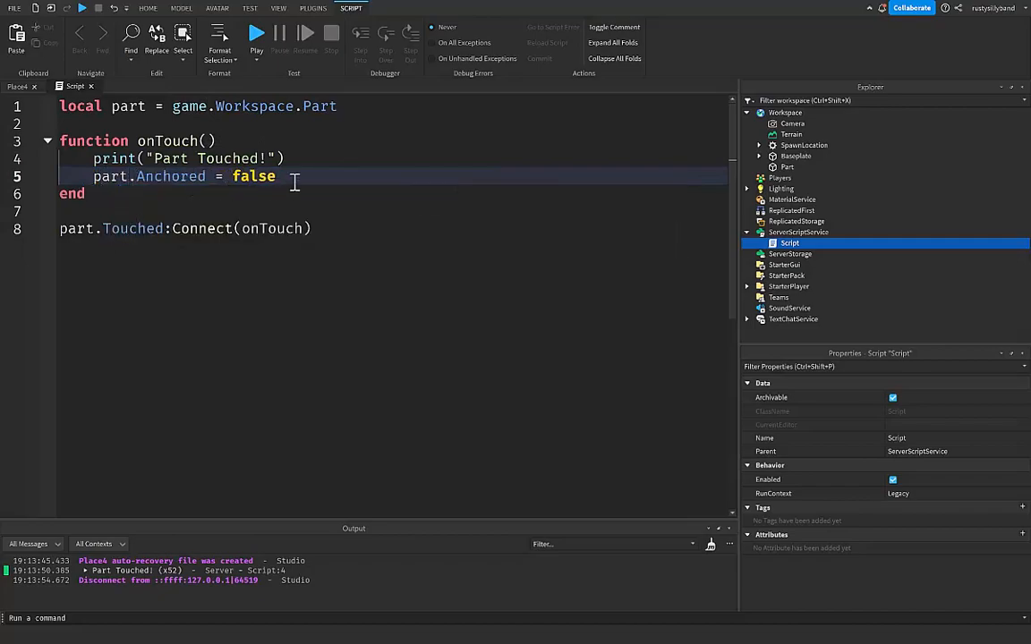
drag(277, 177, 65, 141)
Step: Review the Touched connection and function body, then show the View ribbon's window options
click(150, 194)
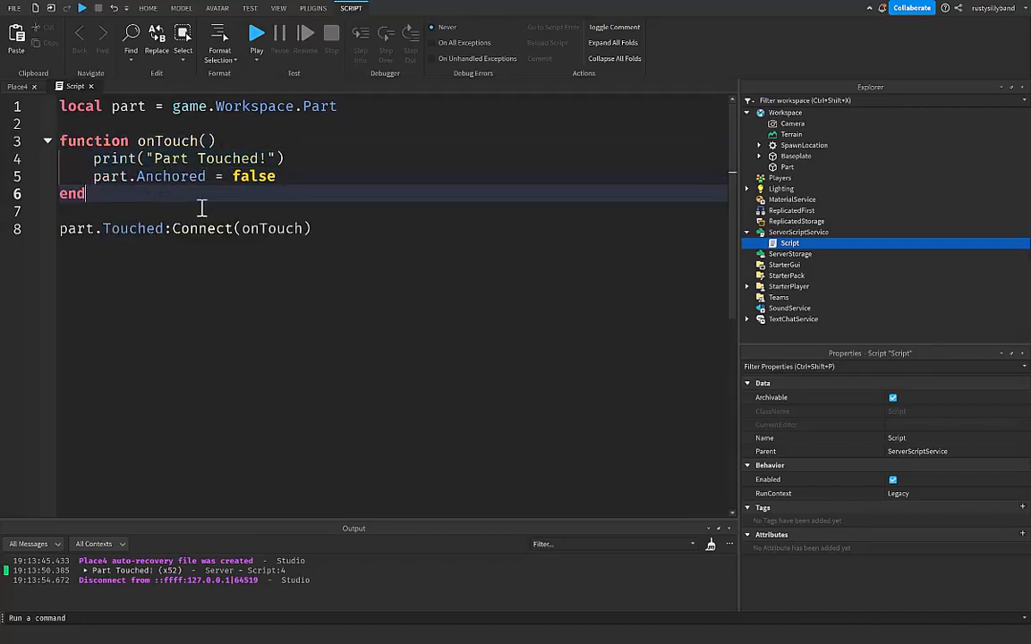
click(352, 212)
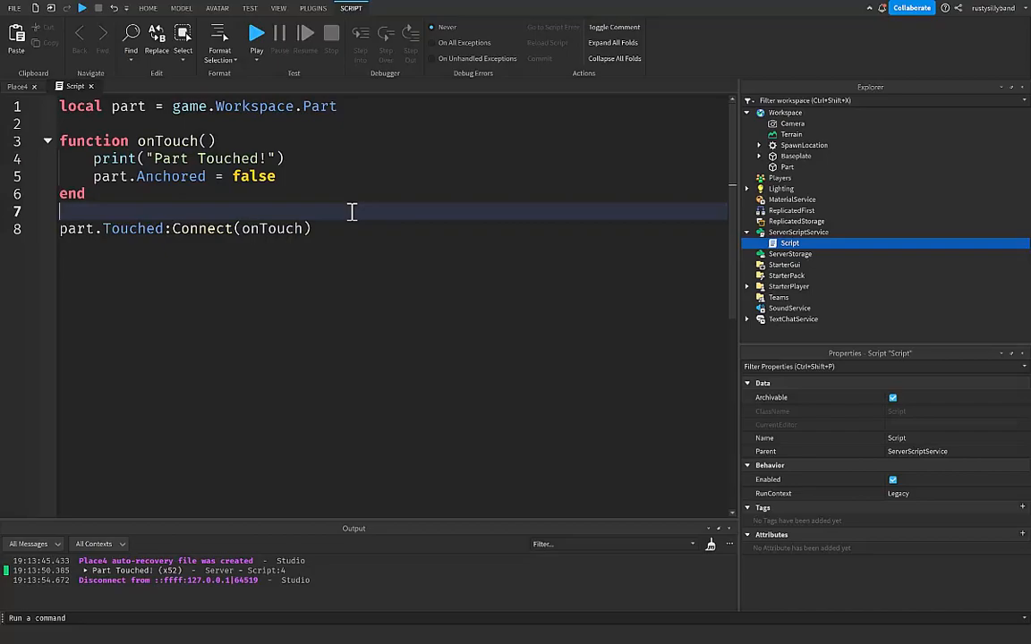
click(318, 230)
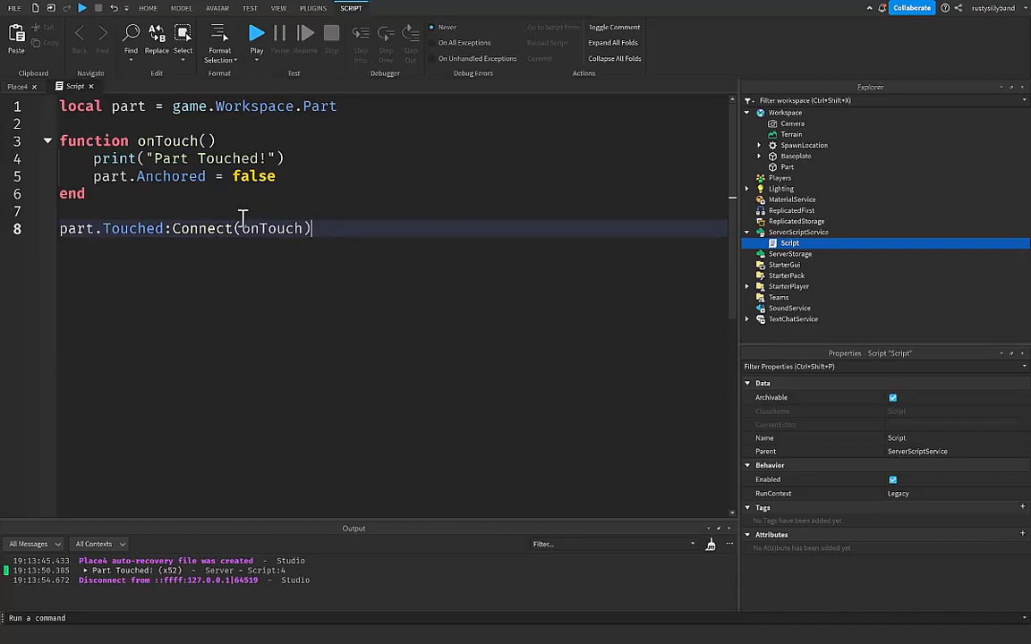
drag(103, 228, 165, 229)
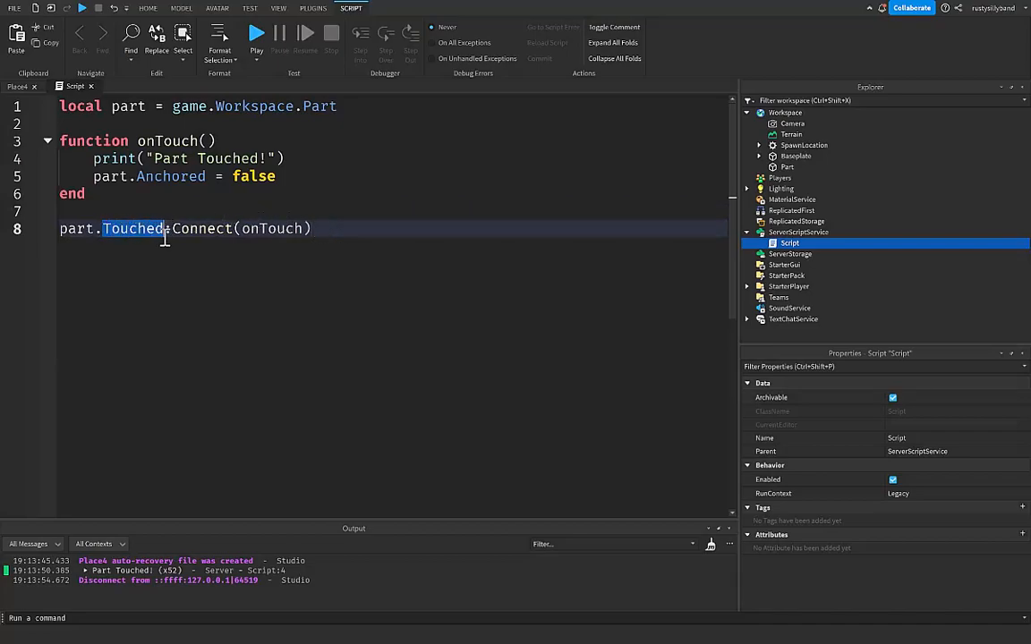
click(98, 197)
drag(121, 175, 54, 140)
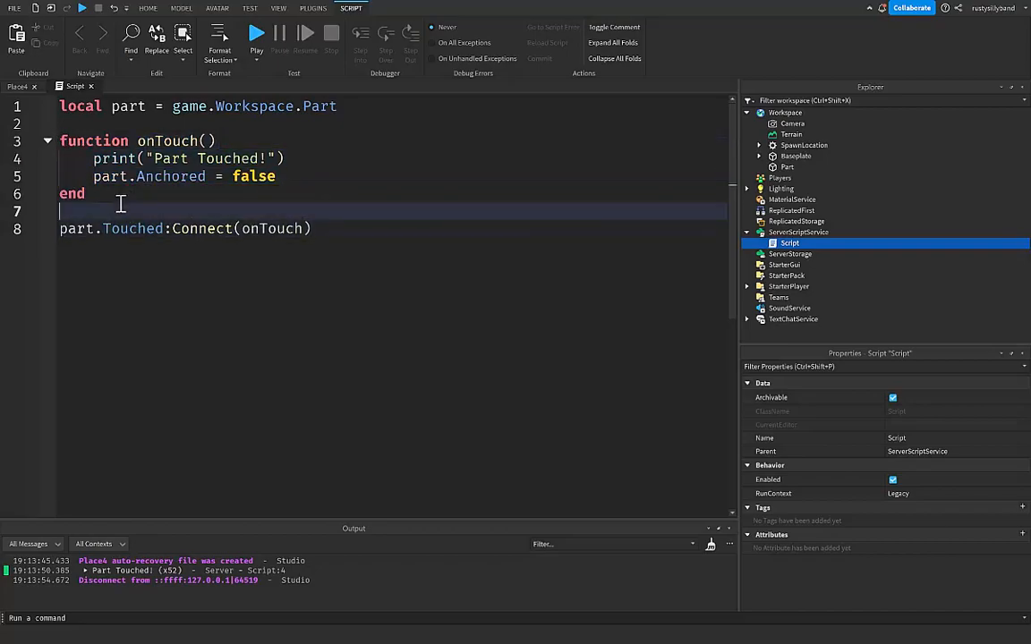
click(117, 197)
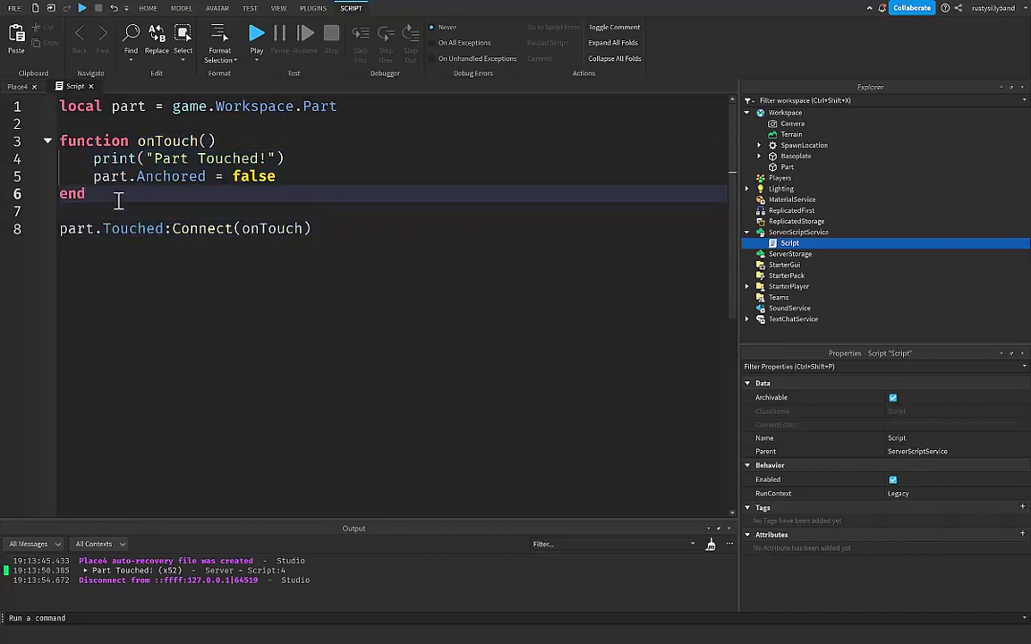
click(321, 172)
drag(103, 229, 165, 229)
click(166, 197)
click(278, 8)
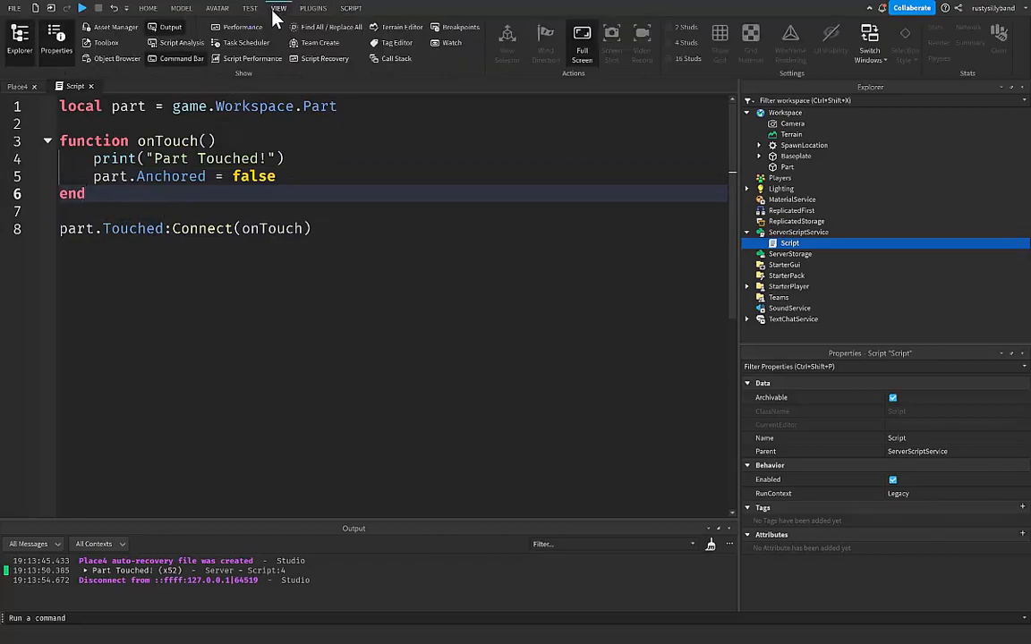
Step: Show the Object Browser from the View ribbon and select the Part class
click(112, 59)
click(31, 100)
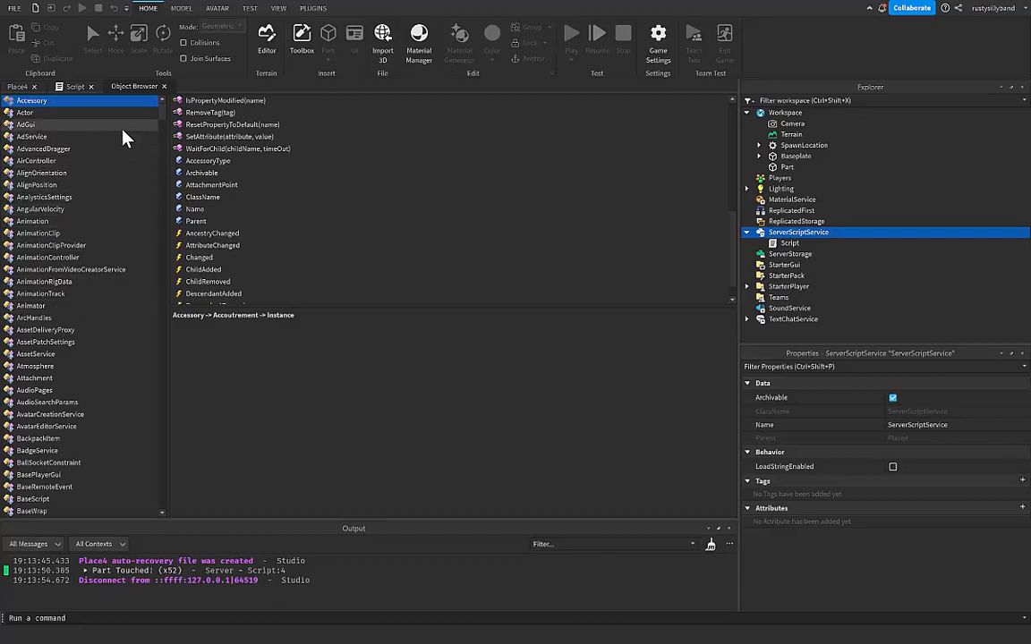
drag(162, 105, 164, 191)
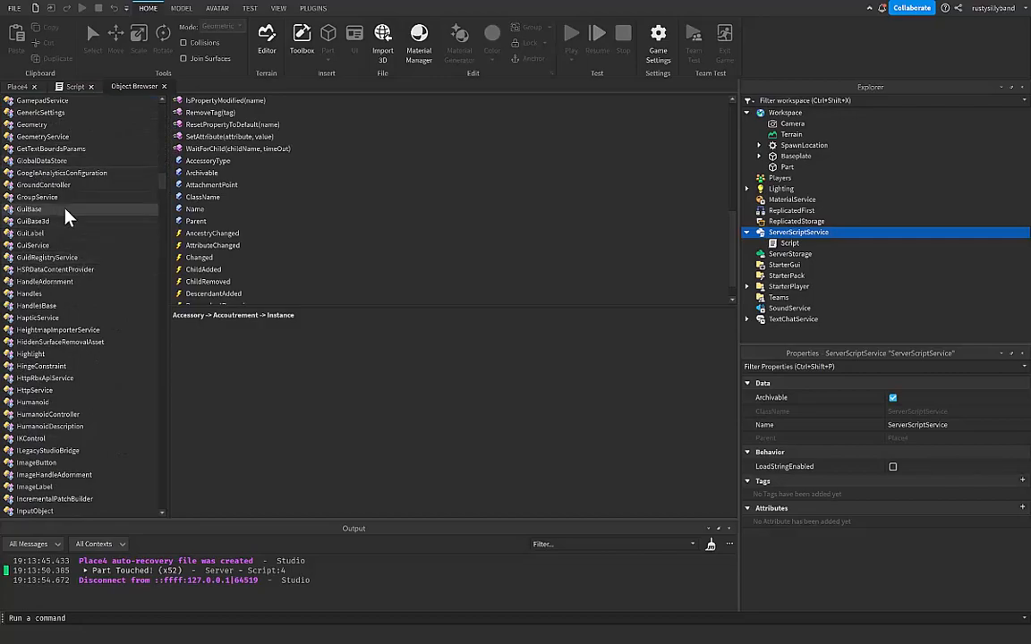
drag(163, 191, 164, 234)
scroll(53, 224, down, 1)
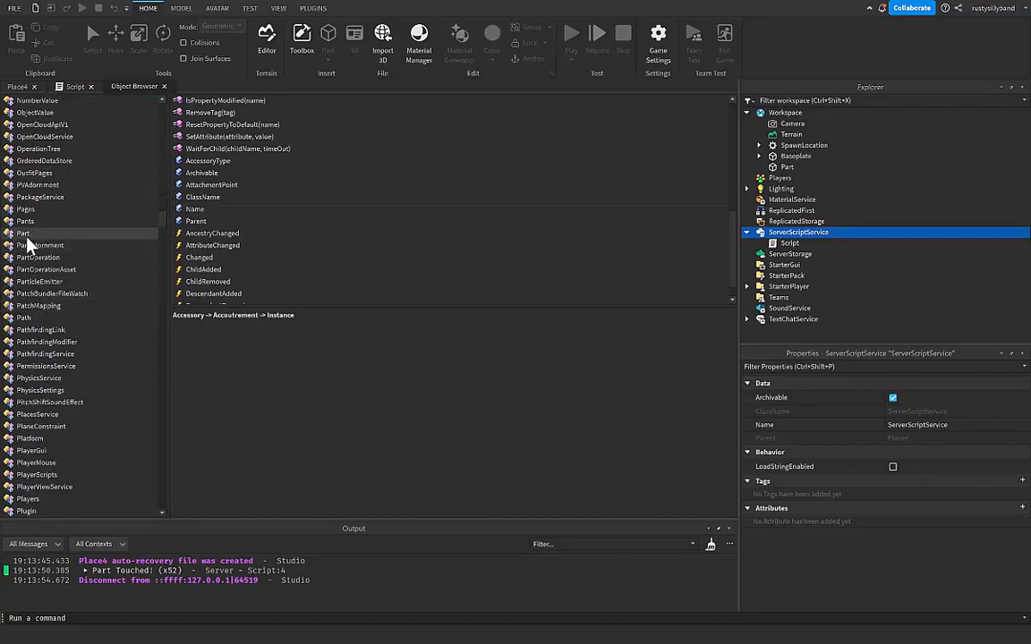
Step: Browse the Part class members, reading CanCollide on the way to the Touched event
click(25, 233)
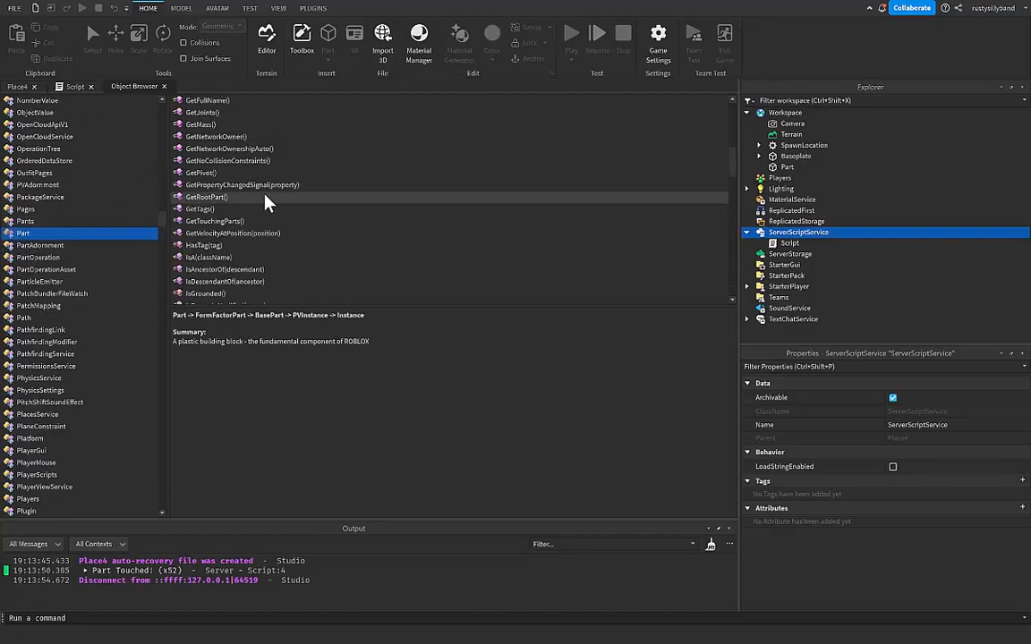
scroll(238, 162, up, 3)
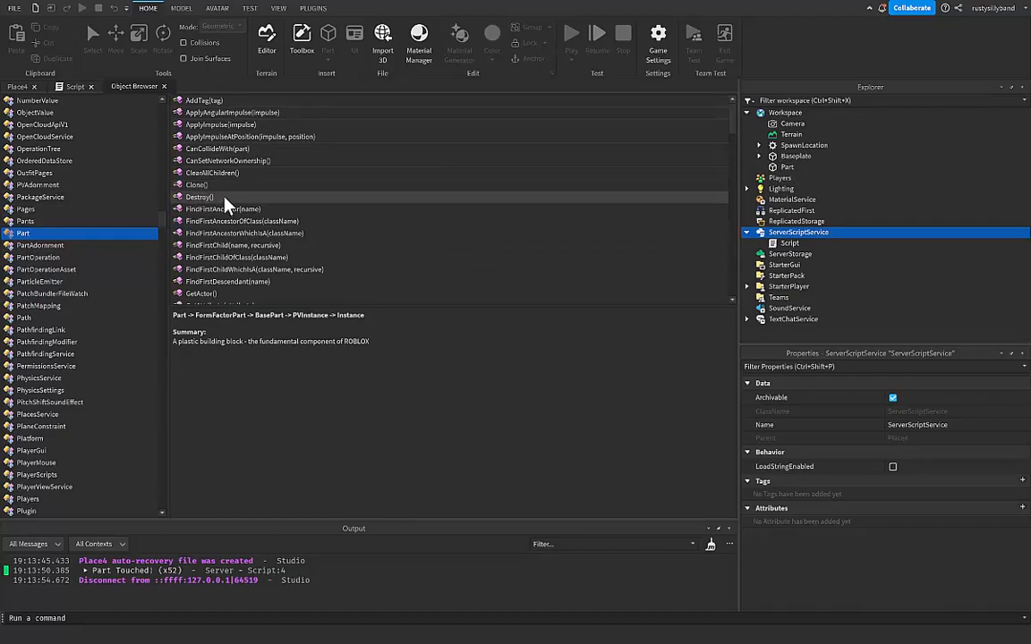
scroll(224, 204, down, 3)
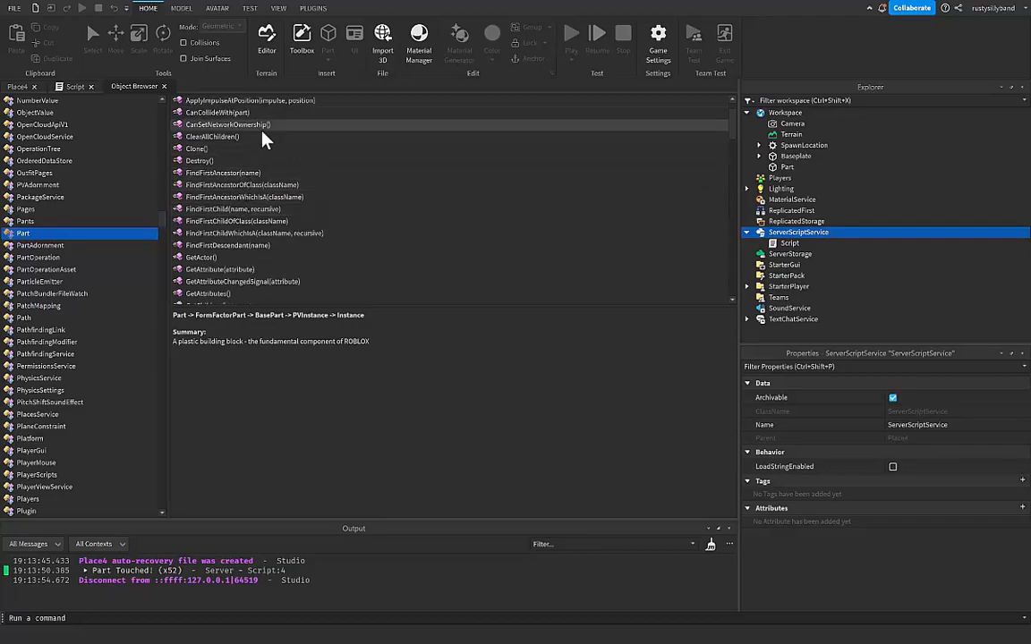
scroll(268, 179, down, 5)
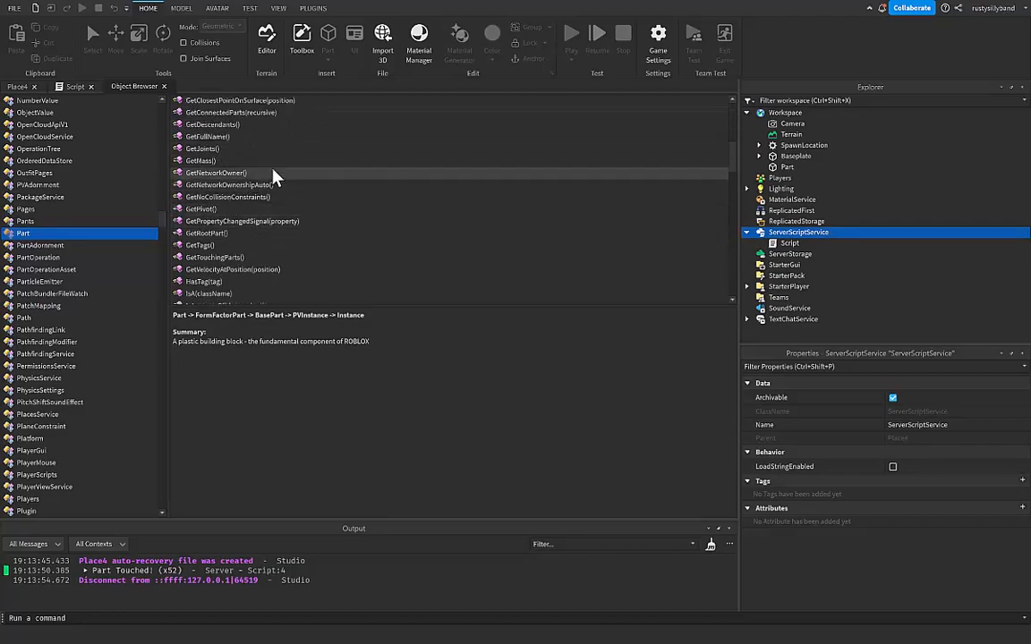
scroll(268, 197, down, 5)
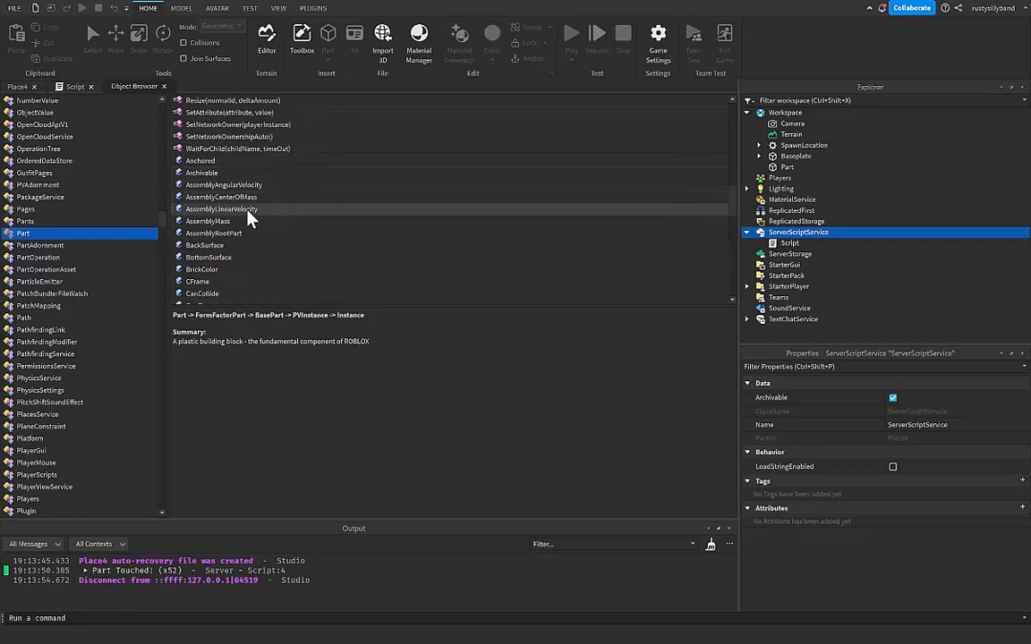
scroll(241, 188, down, 2)
scroll(242, 197, down, 2)
scroll(251, 202, down, 2)
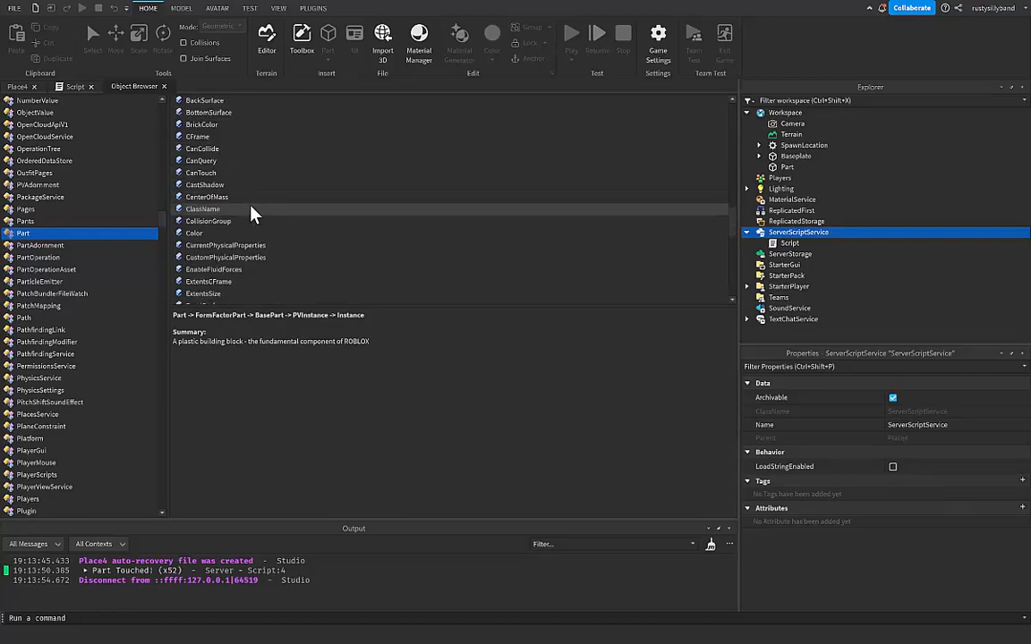
scroll(204, 189, up, 2)
click(215, 196)
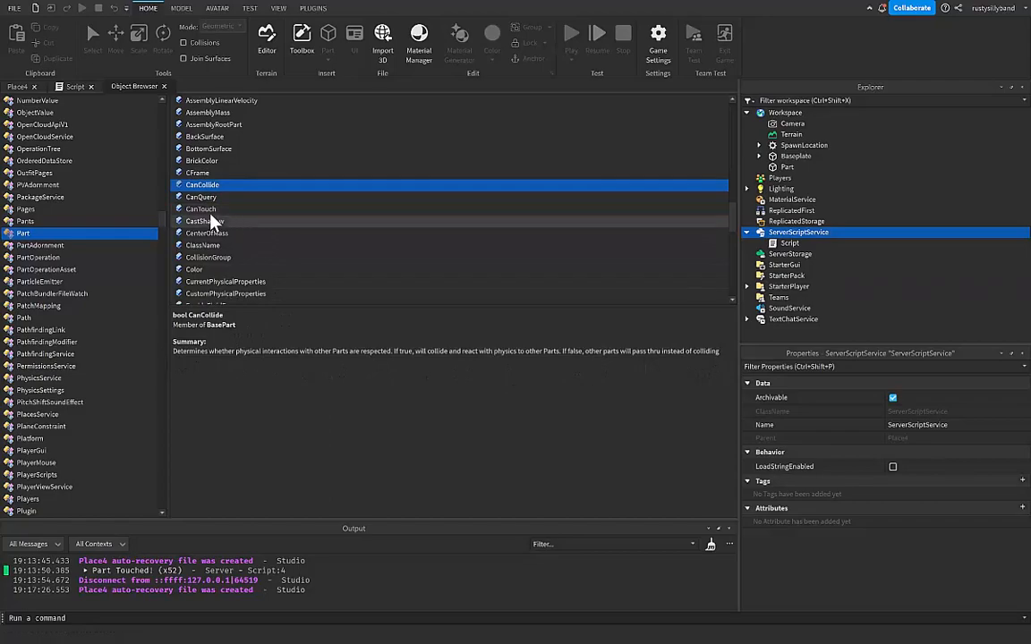
scroll(213, 208, down, 3)
scroll(214, 206, down, 2)
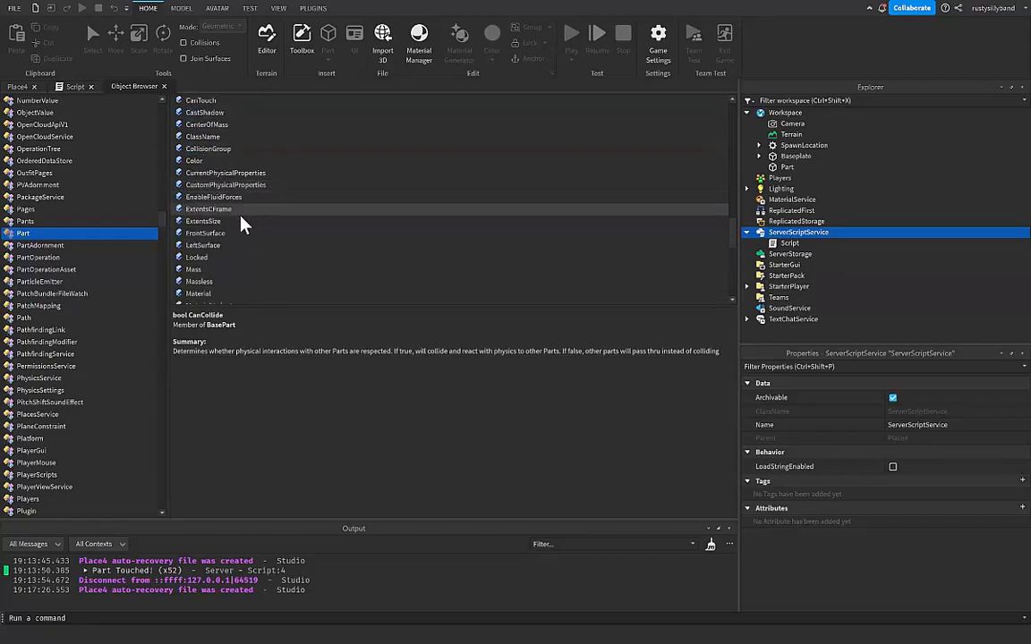
scroll(224, 215, down, 2)
scroll(228, 221, down, 2)
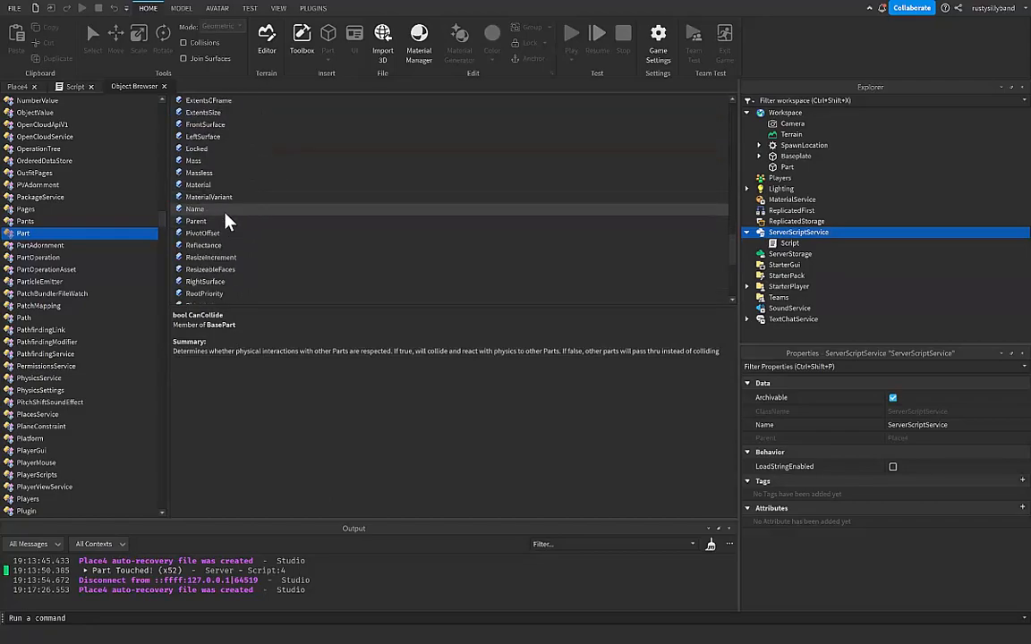
scroll(233, 215, down, 2)
scroll(258, 208, down, 2)
scroll(241, 206, down, 1)
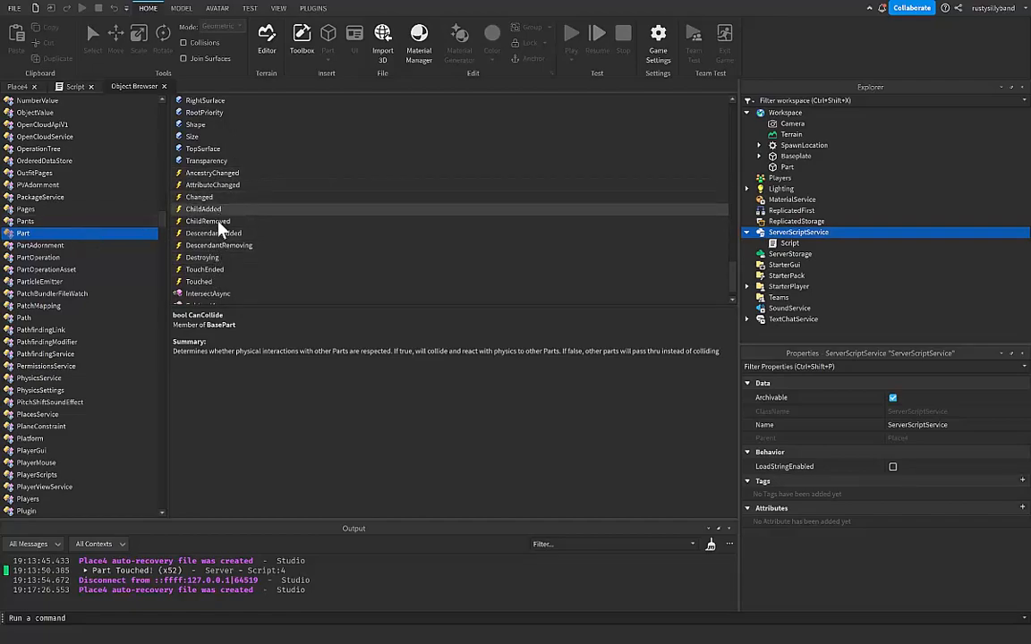
Step: Compare Touched, Destroying and DescendantRemoving descriptions, then settle on the TouchEnded event summary
click(198, 282)
scroll(215, 286, down, 1)
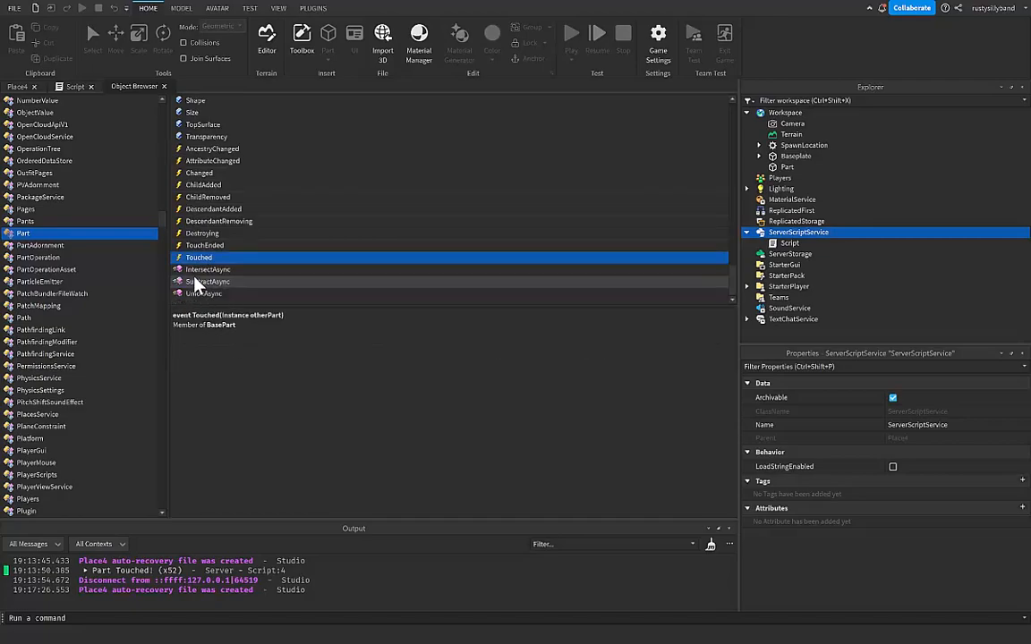
click(205, 246)
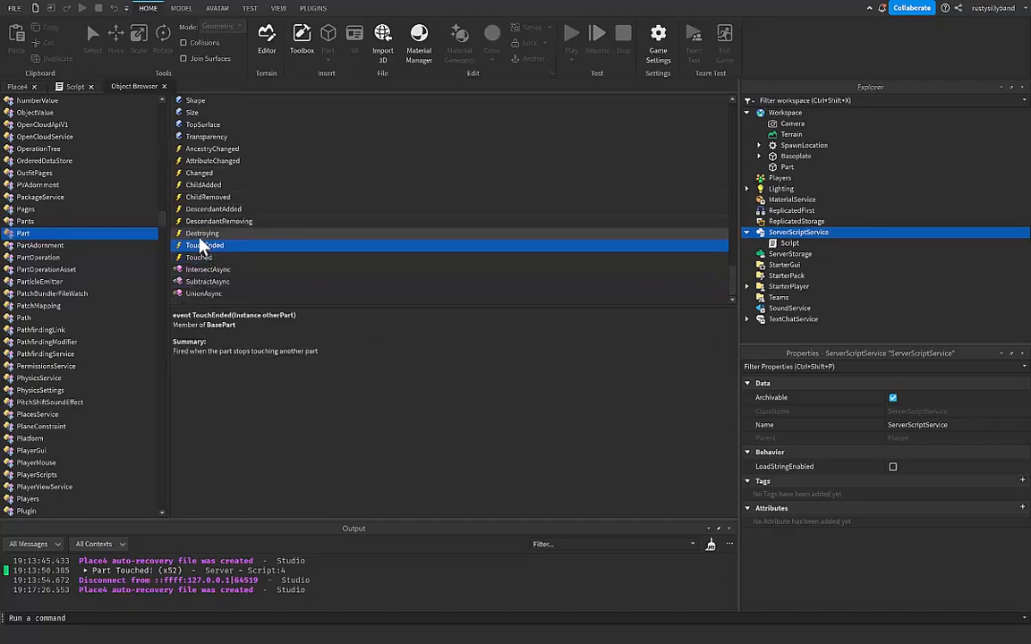
click(203, 233)
click(216, 222)
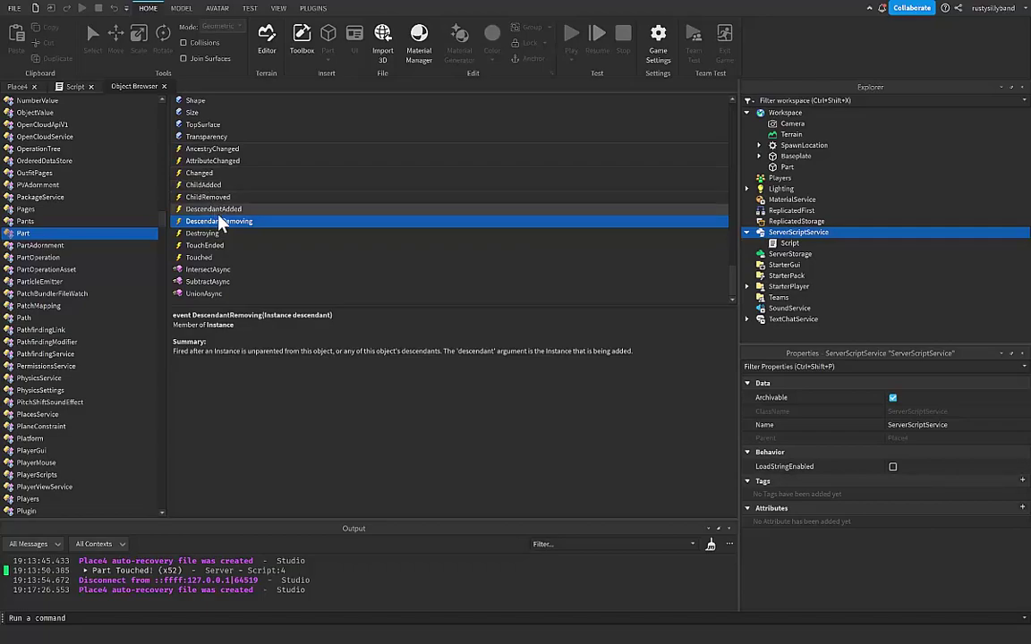
click(205, 245)
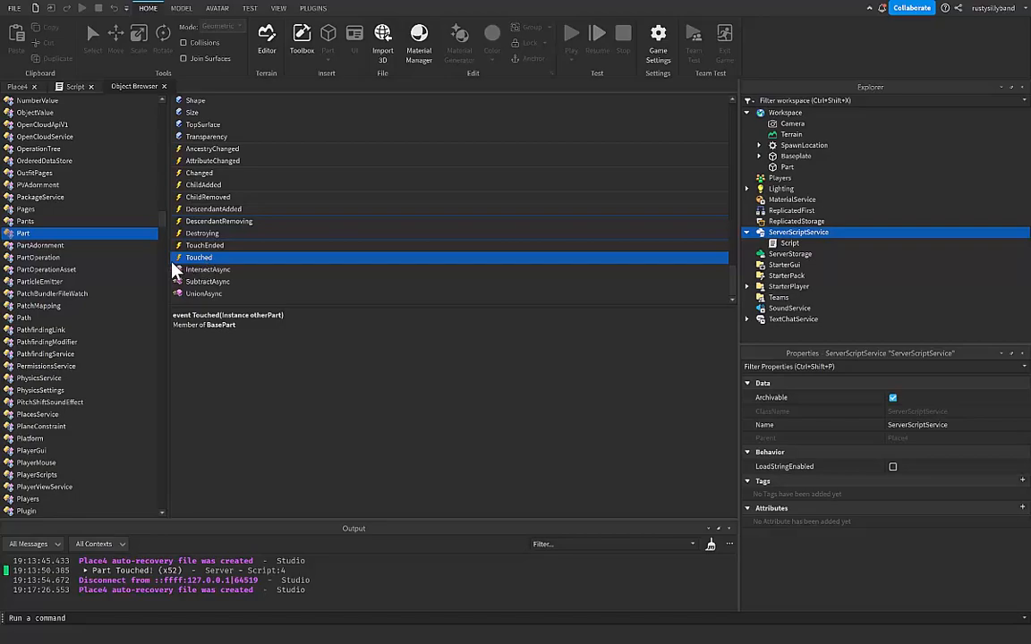
click(205, 245)
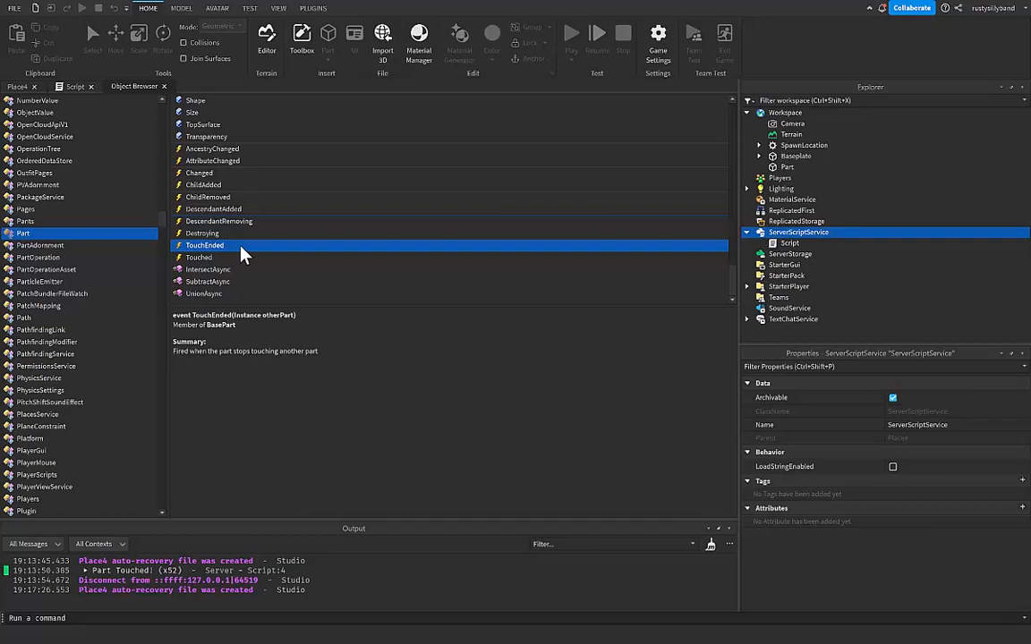
Step: Write a leaveTouch function printing "Part Not being Touched anymore." below onTouch
click(75, 85)
key(Return)
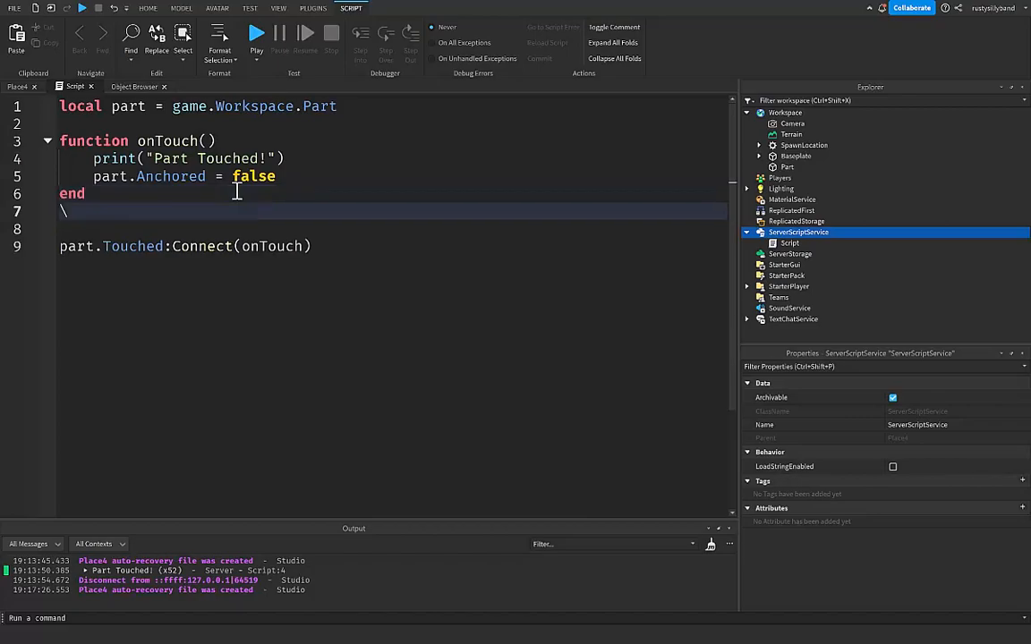
key(BackSpace)
key(Return)
text(function leaveTouch)
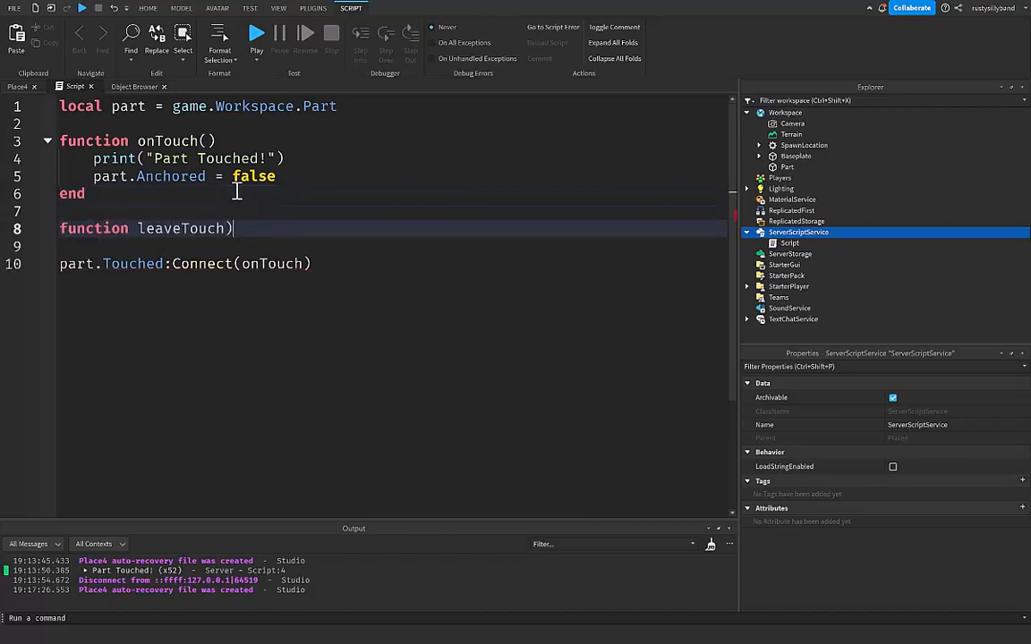
text(())
key(Return)
text(print(")
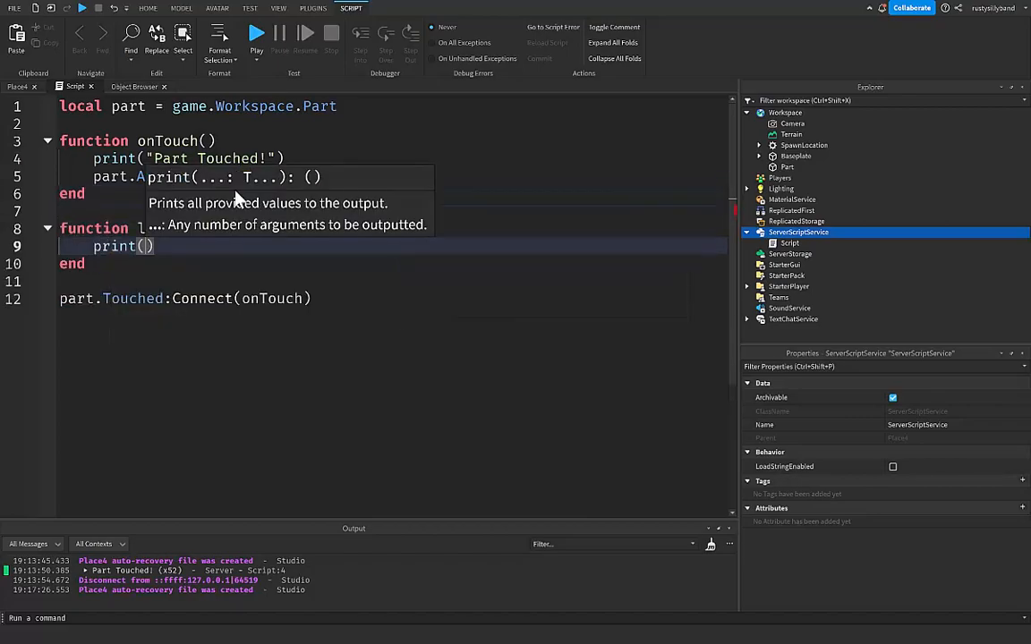
text(Part N)
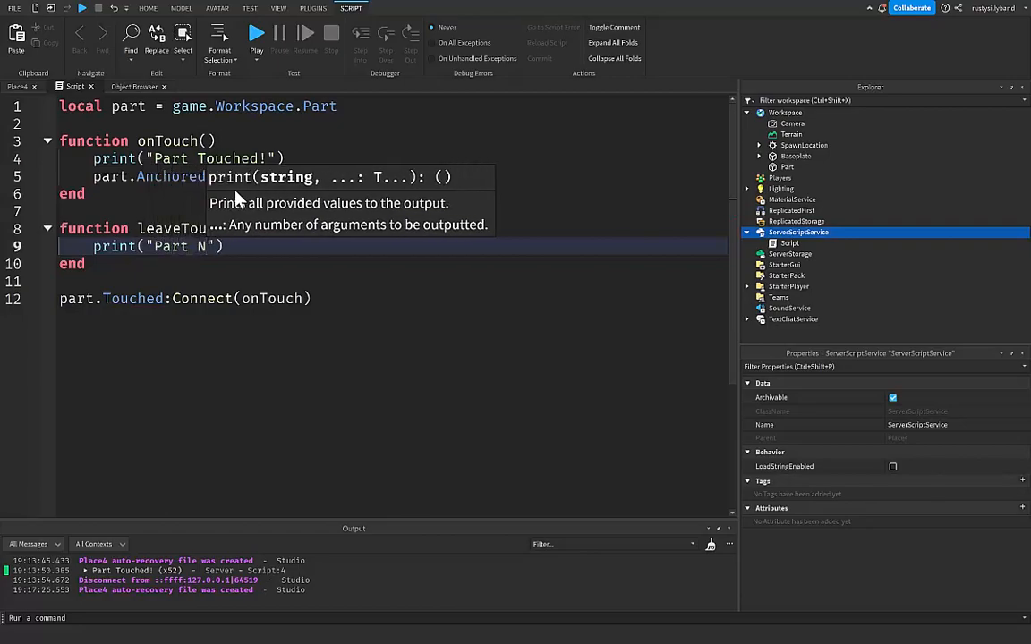
text(ot being Touched)
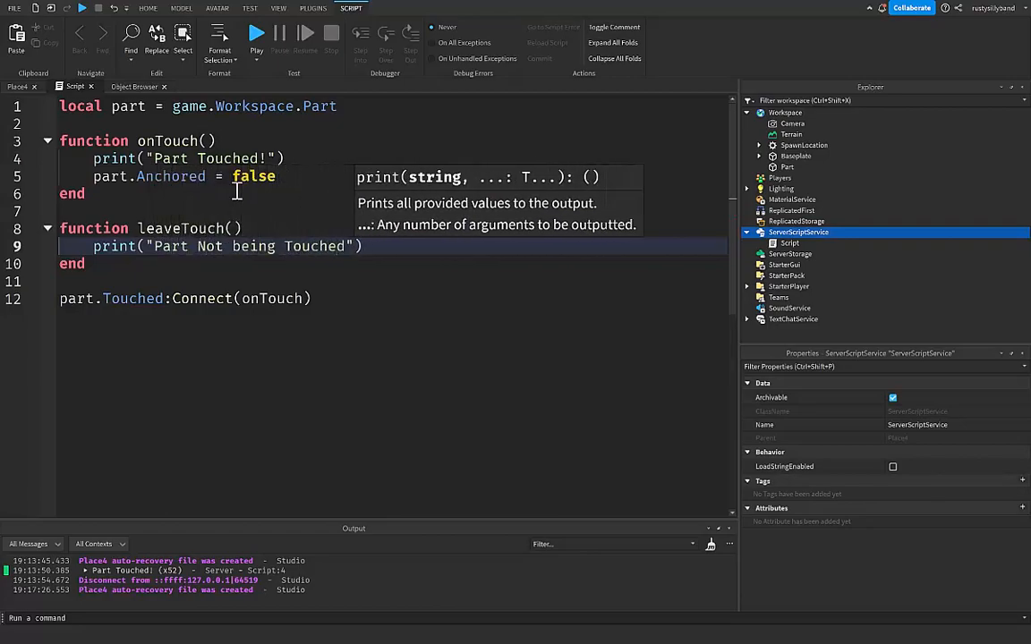
text( anymore.)
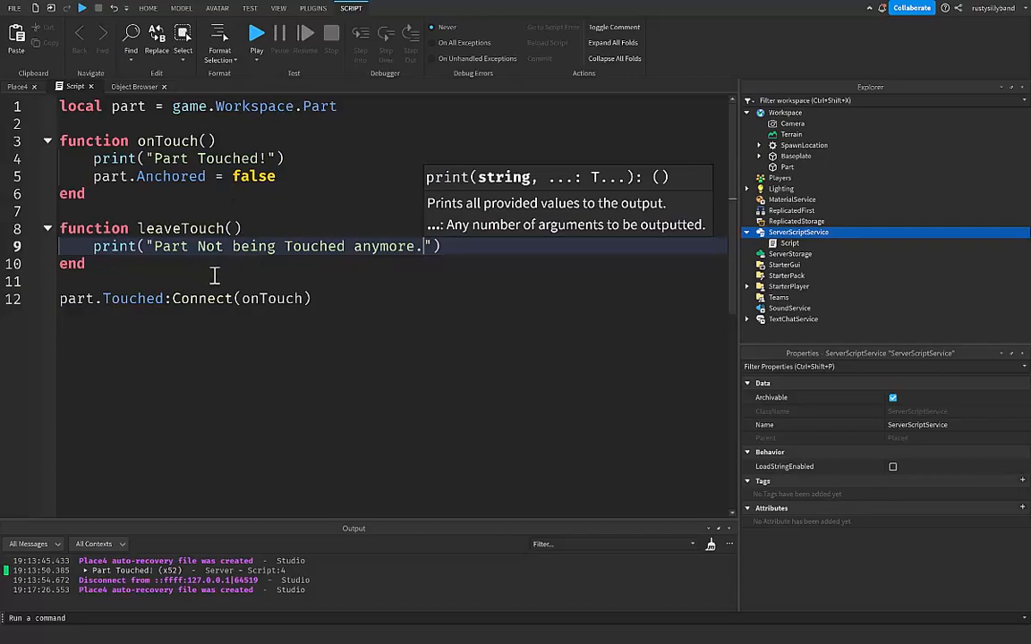
Step: Add part.TouchEnded:Connect(leaveTouch) below the Touched connection line
click(337, 298)
key(Return)
text(part.)
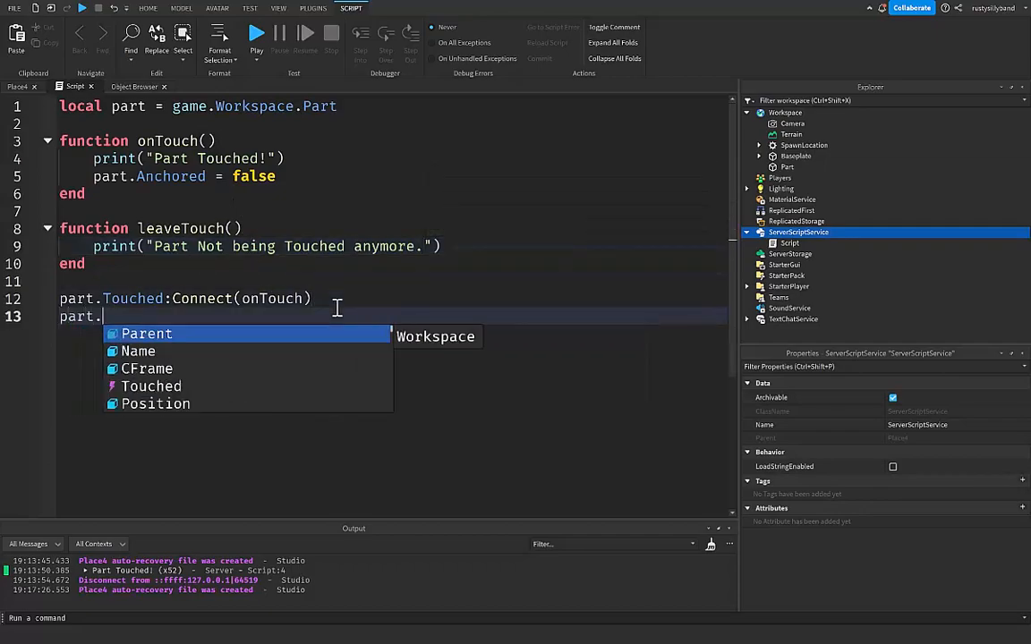
text(ToucheEn)
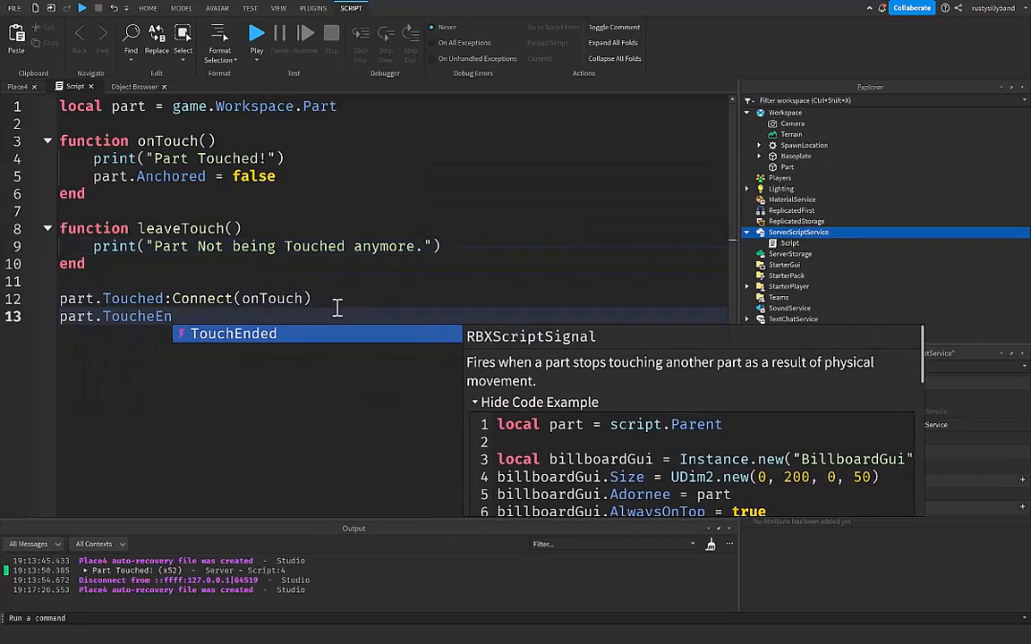
text(ded:con)
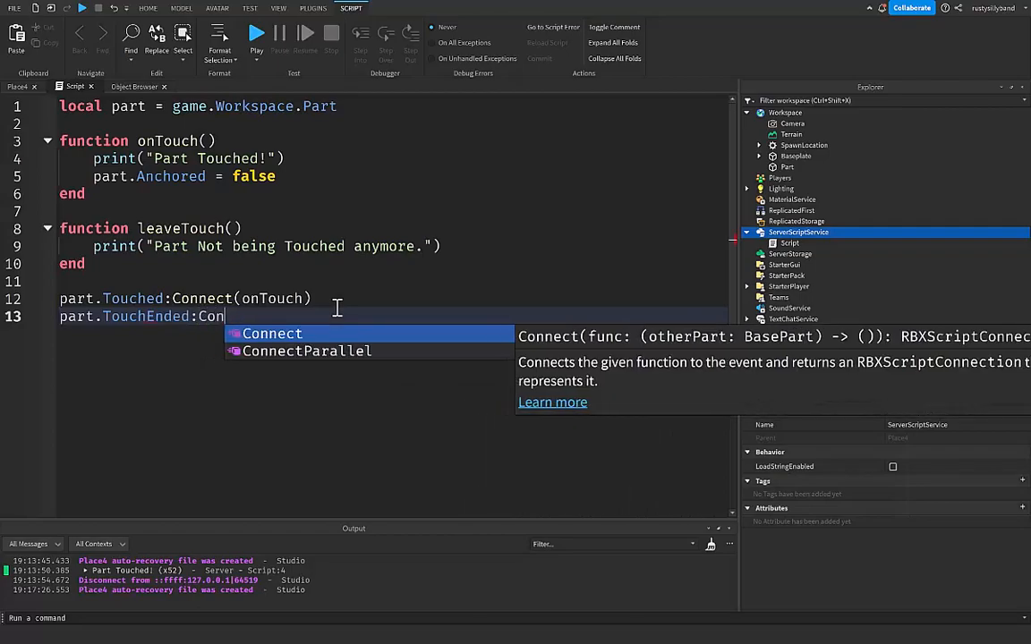
text(nect(le)
key(Tab)
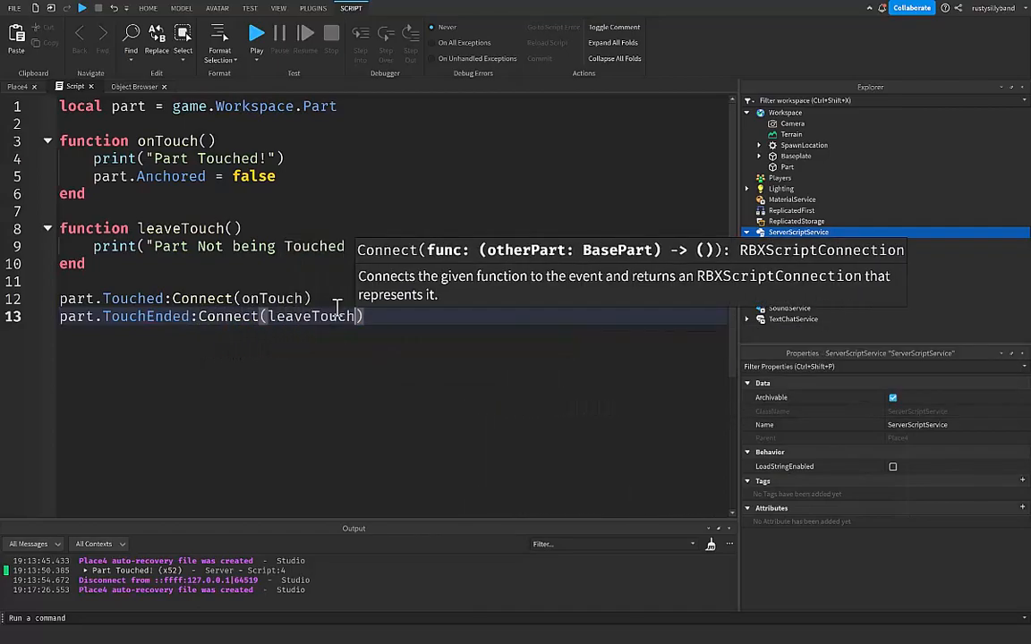
click(385, 318)
mouse_move(363, 316)
mouse_down()
mouse_move(37, 317)
mouse_move(37, 299)
mouse_up()
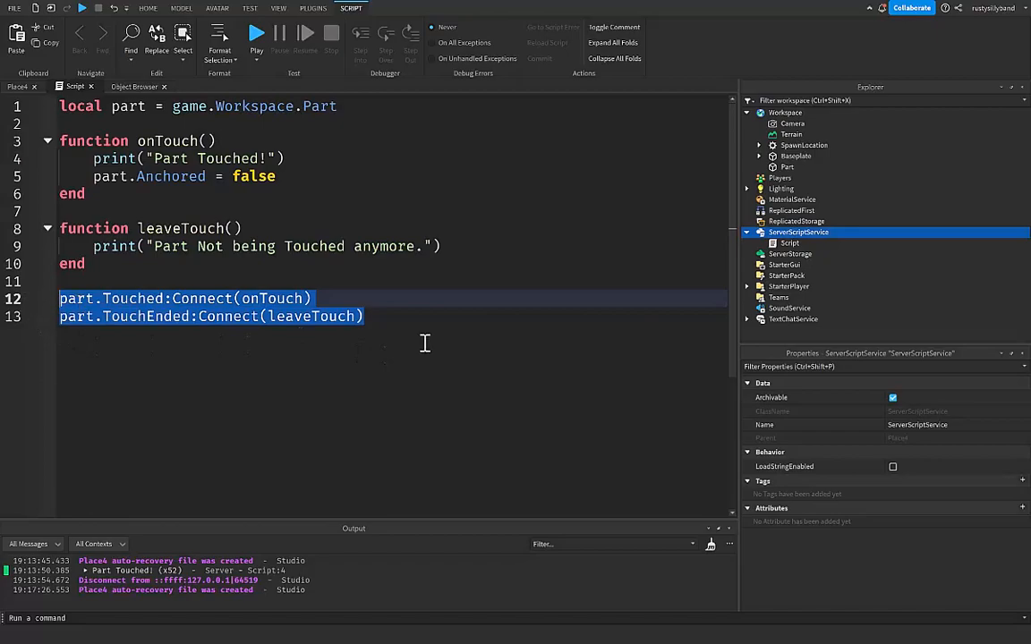
click(424, 343)
Step: Play-test, walking onto and off the part to log both messages, then stop with Shift+F5
click(257, 36)
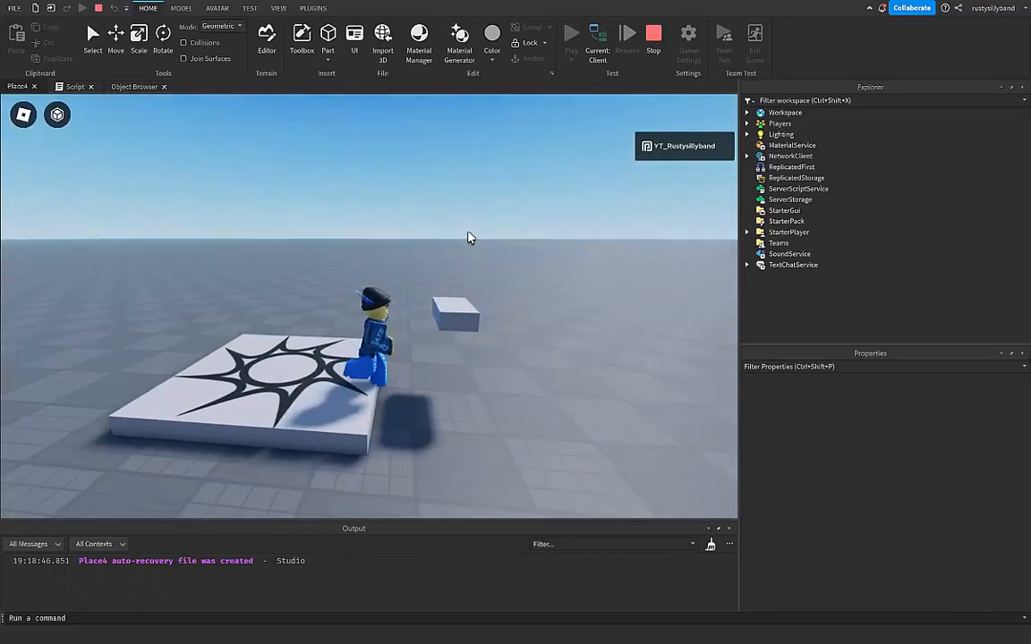
key(w)
key(w)
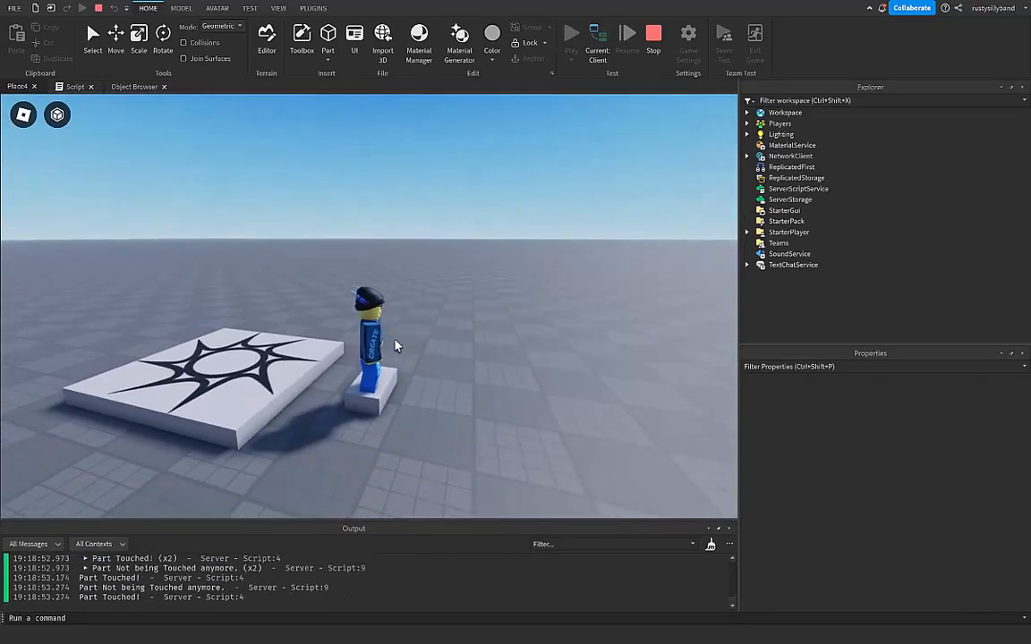
right_drag(397, 344, 385, 375)
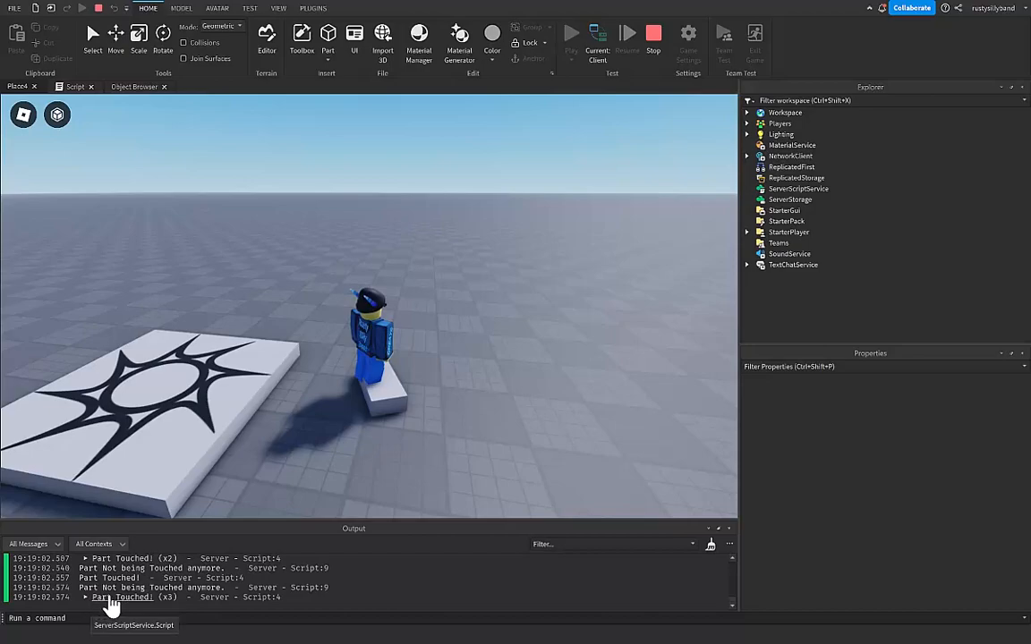
right_drag(394, 336, 438, 382)
key(w)
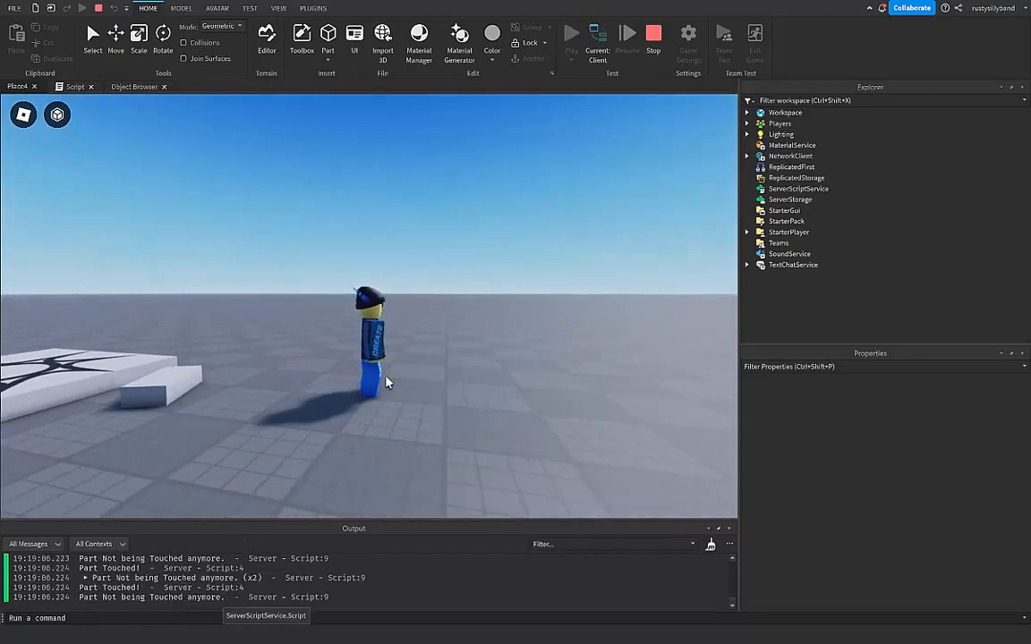
right_drag(346, 337, 374, 295)
key(shift+F5)
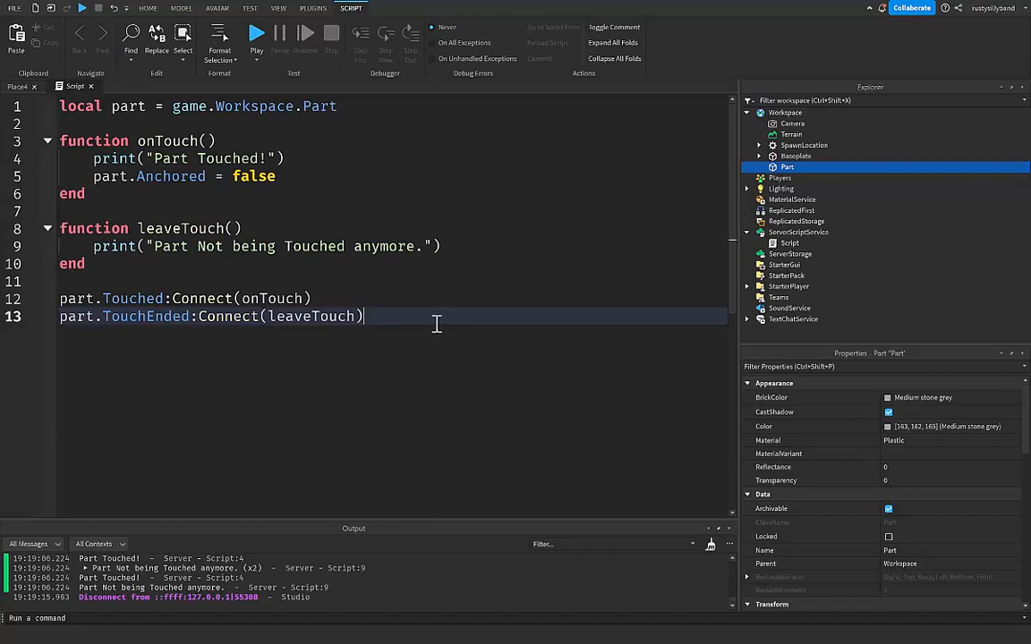
drag(390, 318, 63, 123)
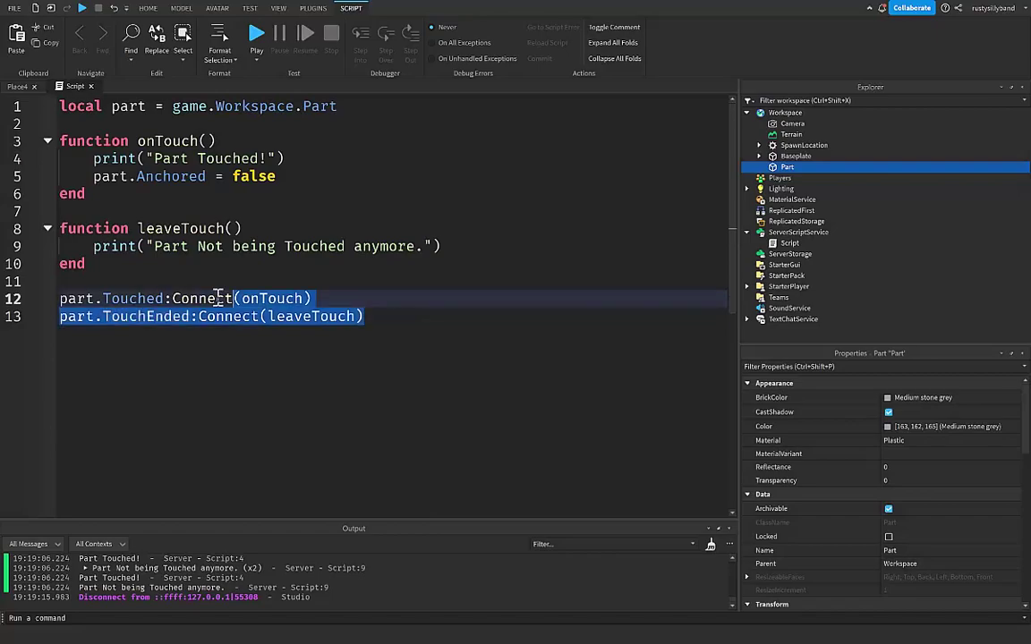
click(469, 385)
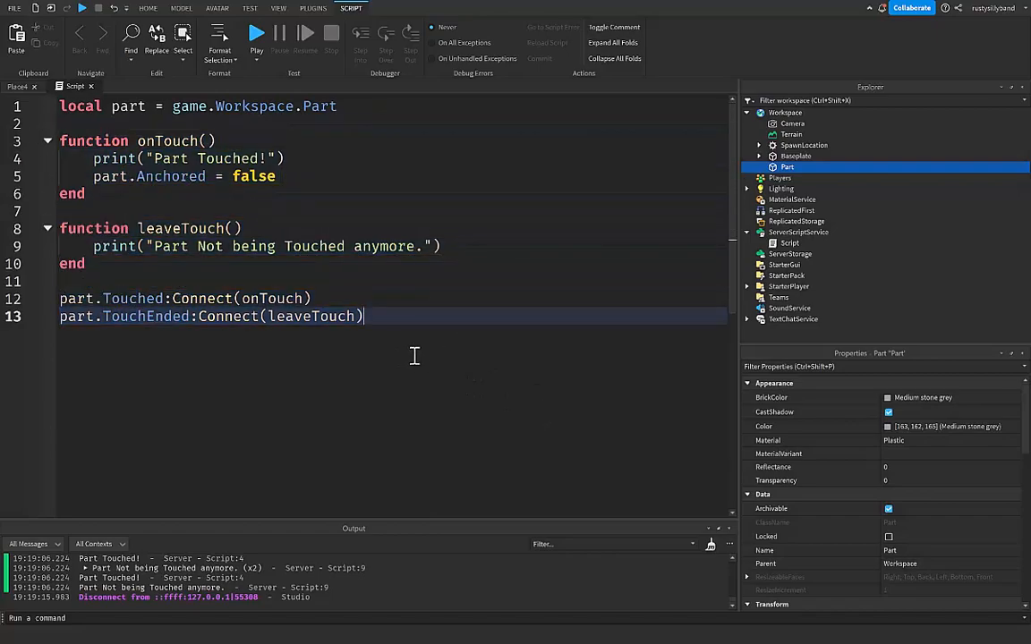